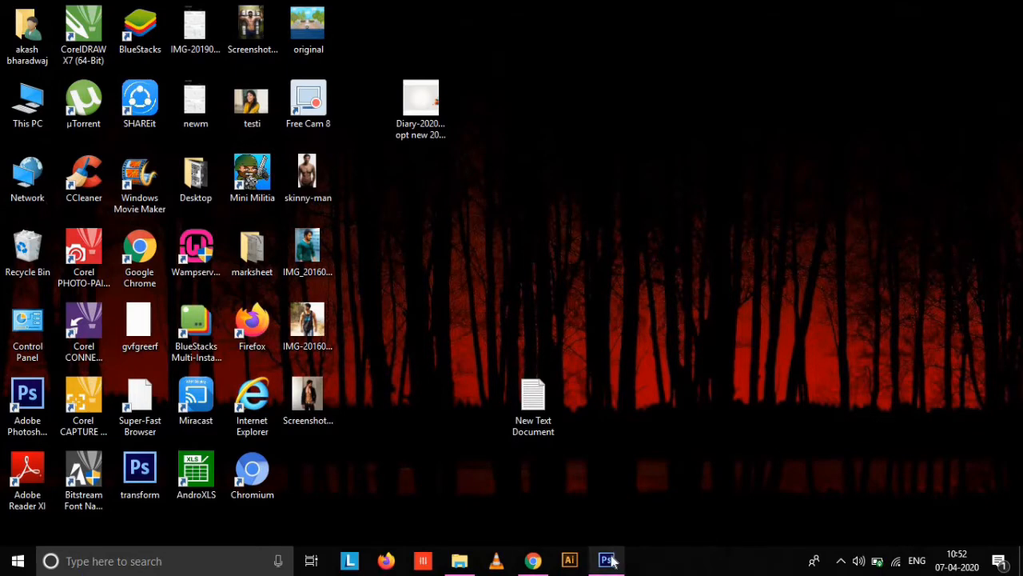
Switch to Photoshop and look over the open skinny-man.jpg photo.
click(606, 560)
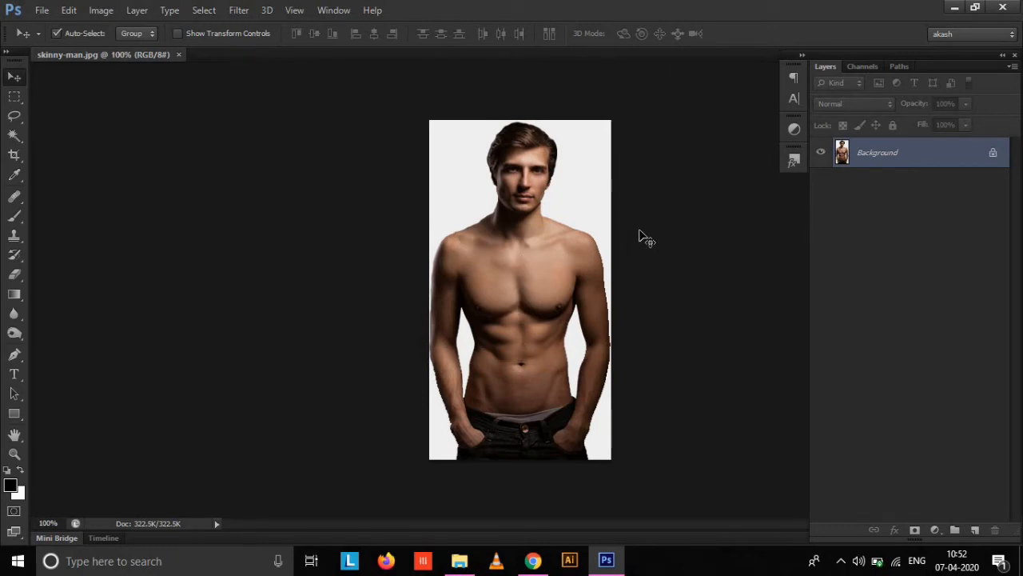
key(ctrl+plus)
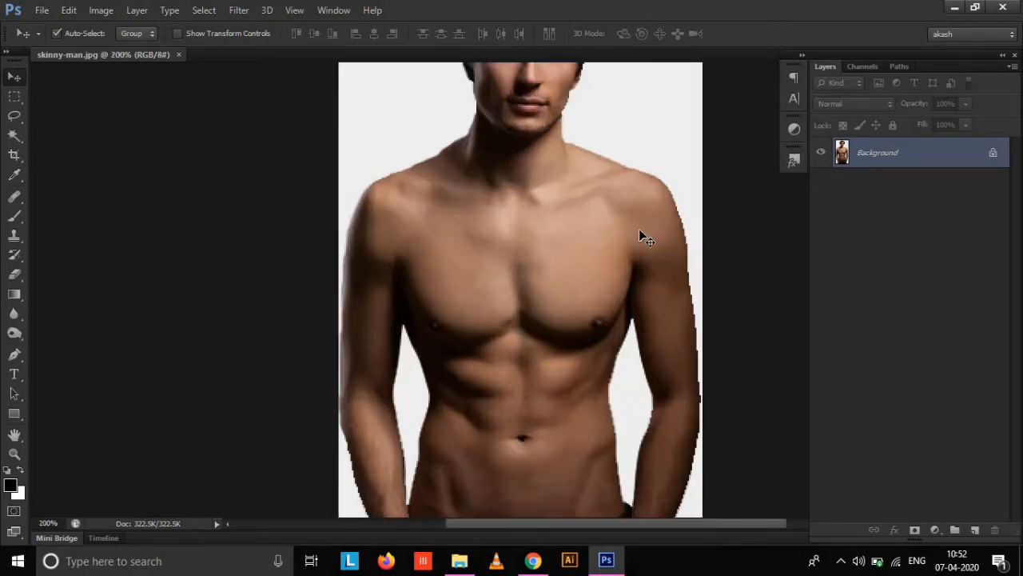
key(ctrl+minus)
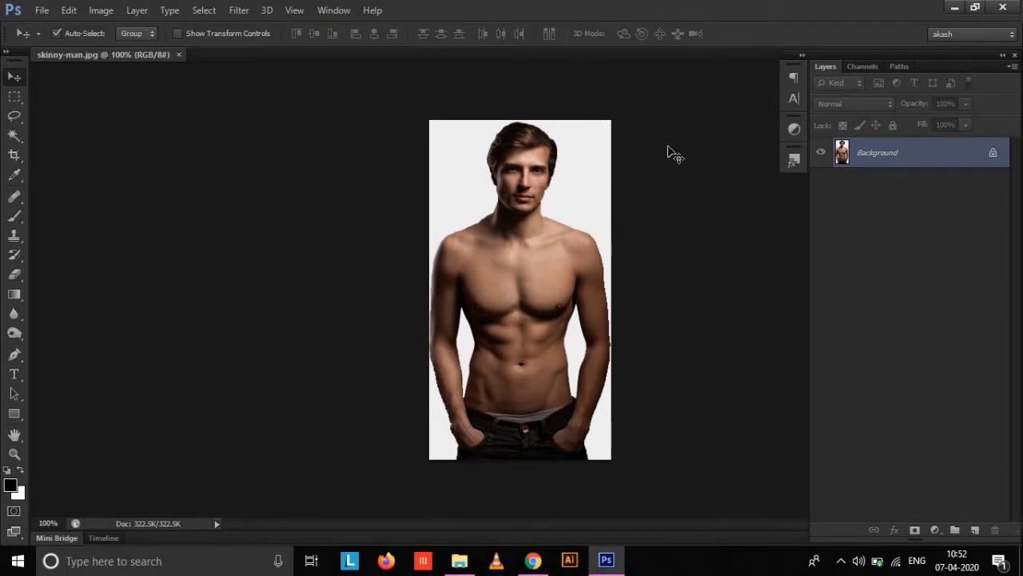
click(951, 10)
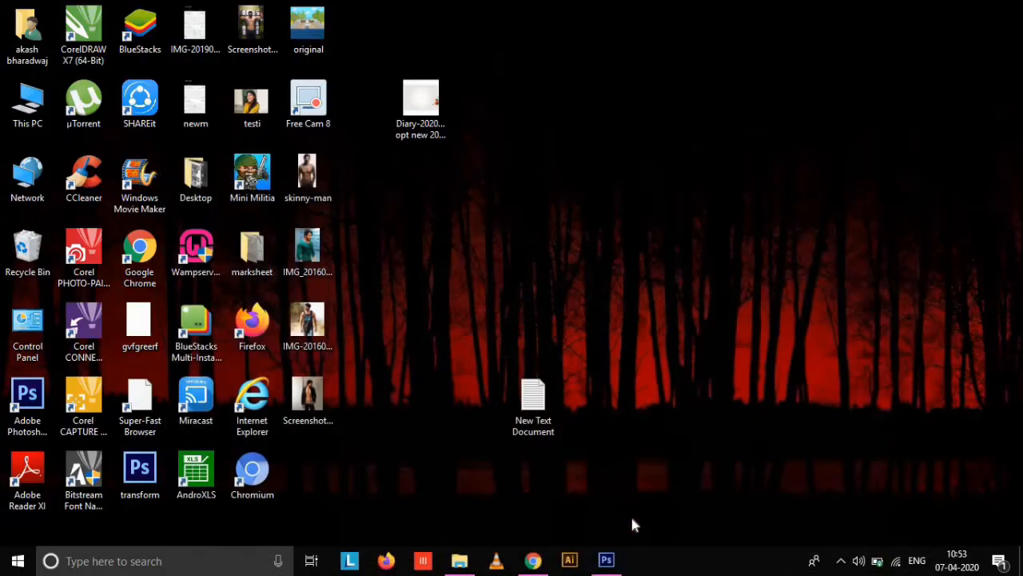
click(609, 559)
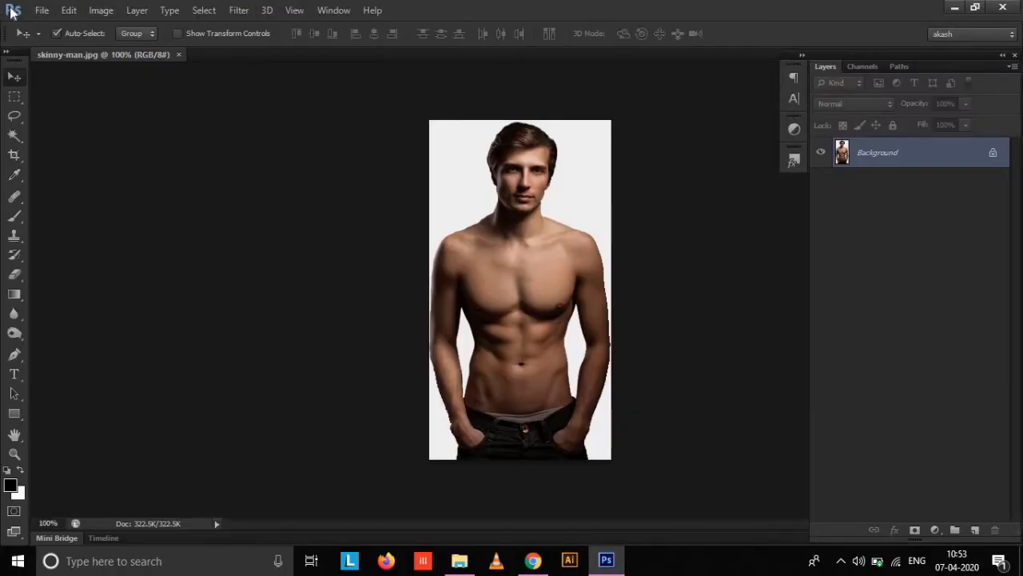
Duplicate the Background layer of the photo.
click(13, 11)
click(179, 192)
drag(898, 153, 972, 530)
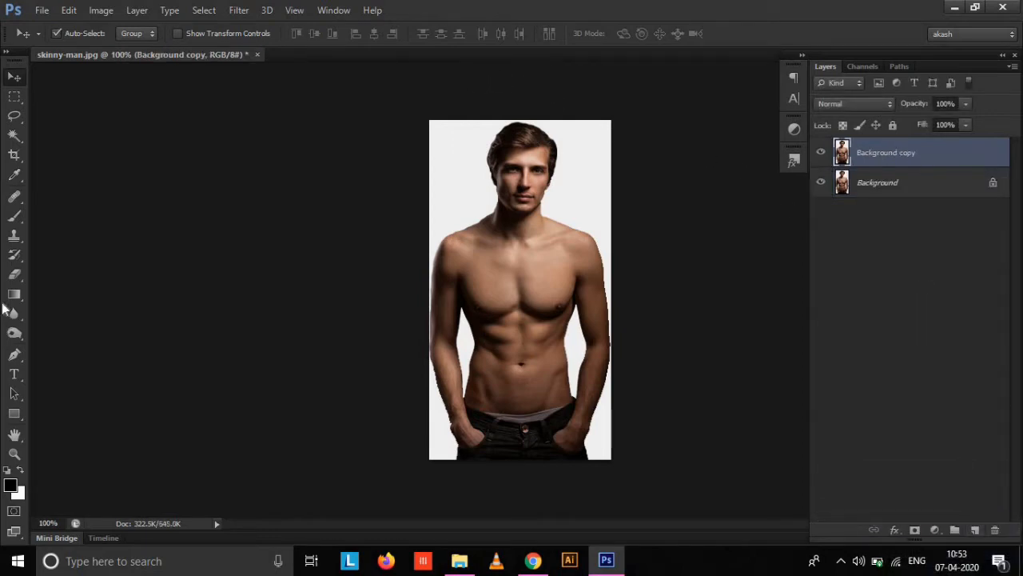
Darken the muscle contours on the man's chest and abdomen with the Burn tool, using the Midtones range and 10% exposure.
click(15, 332)
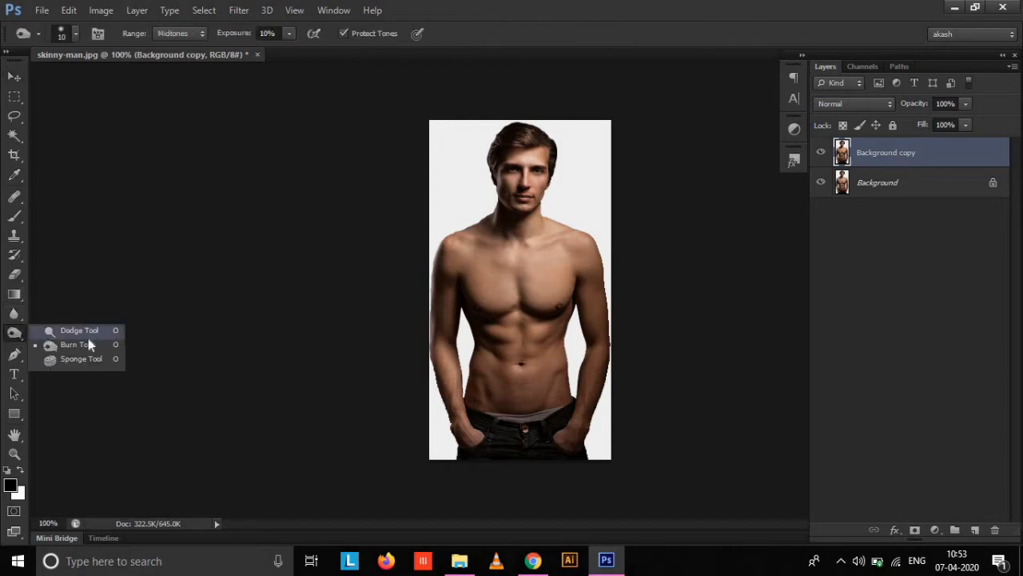
click(90, 345)
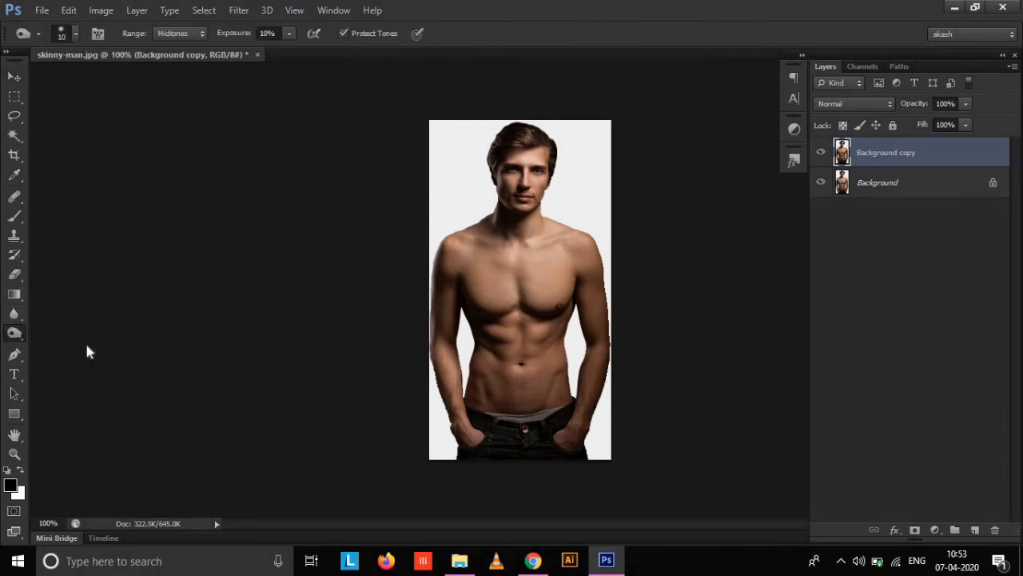
click(288, 34)
click(497, 4)
key(ctrl+plus)
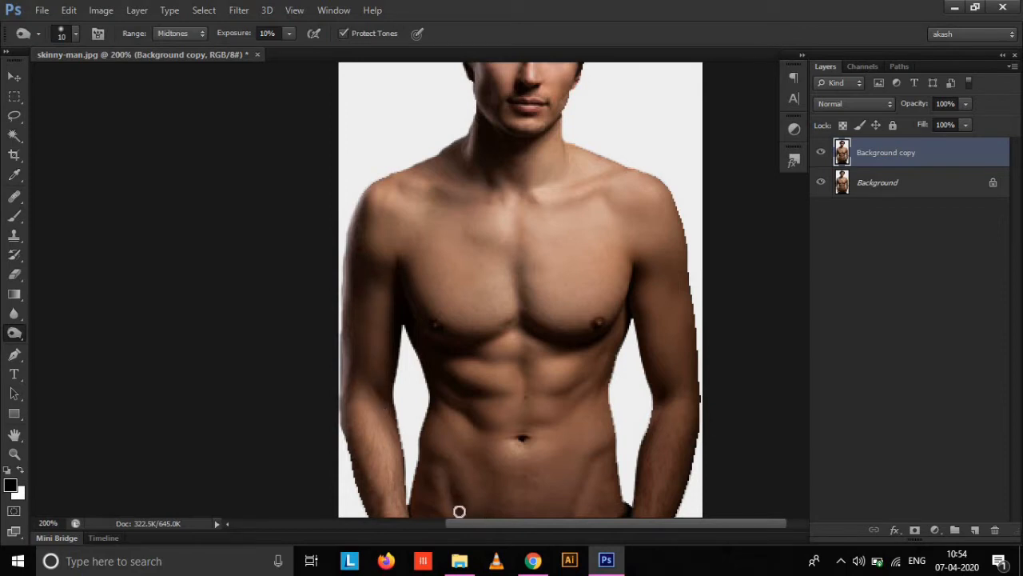
key(ctrl+minus)
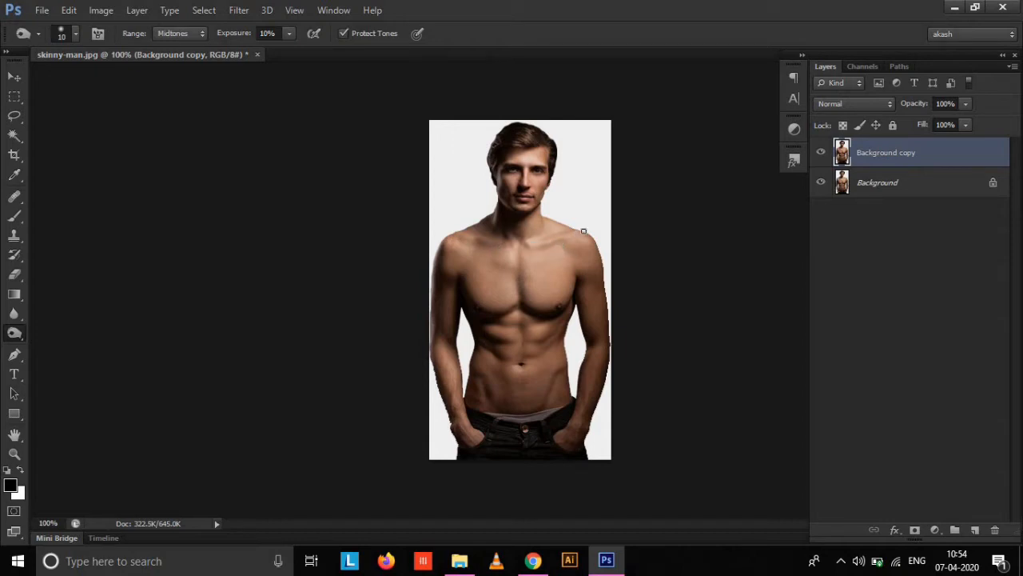
key(ctrl+plus)
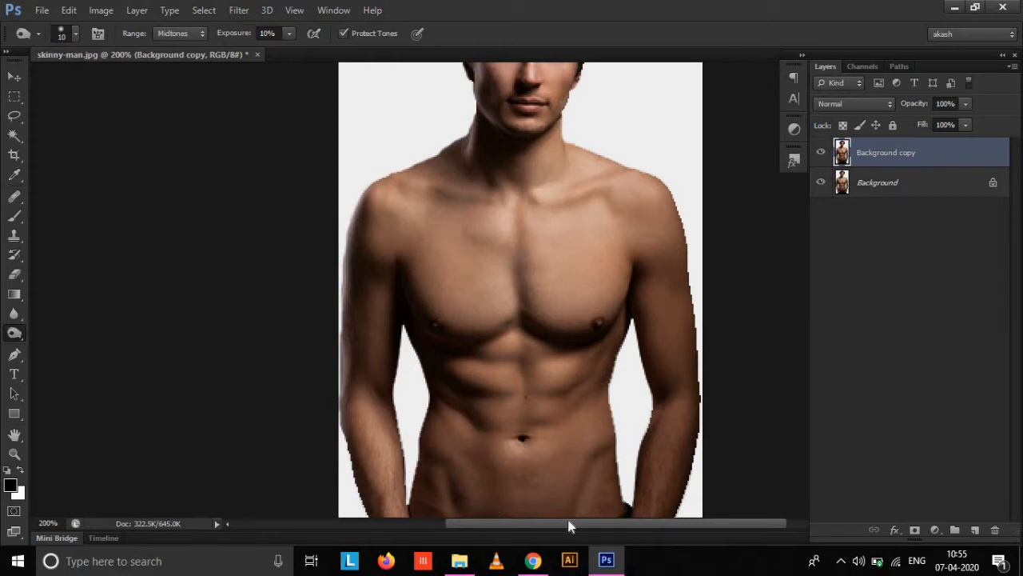
key(ctrl+minus)
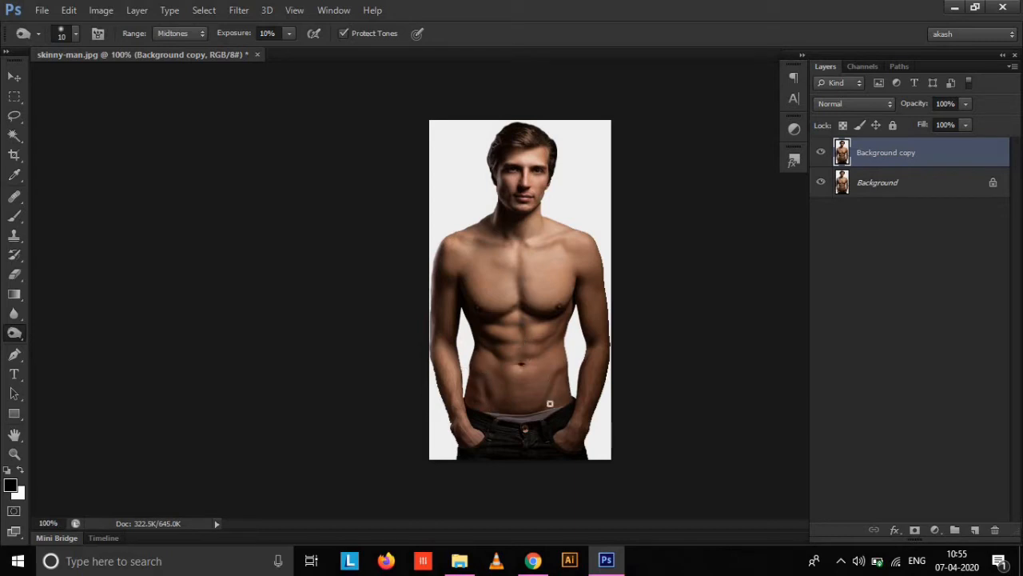
Compare the burned layer with the original photo by hiding and showing Background copy.
click(822, 152)
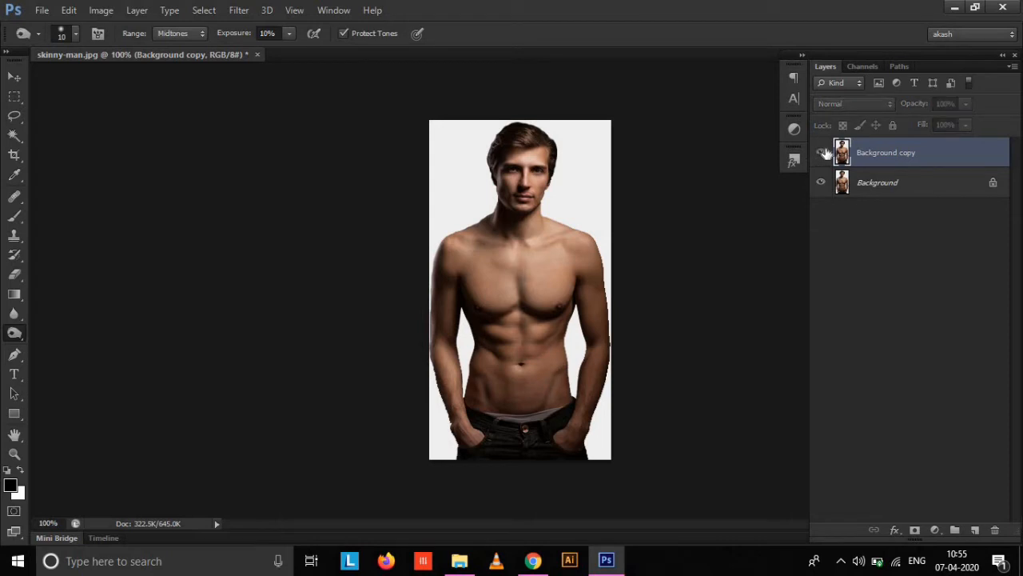
click(822, 152)
click(822, 152)
click(822, 154)
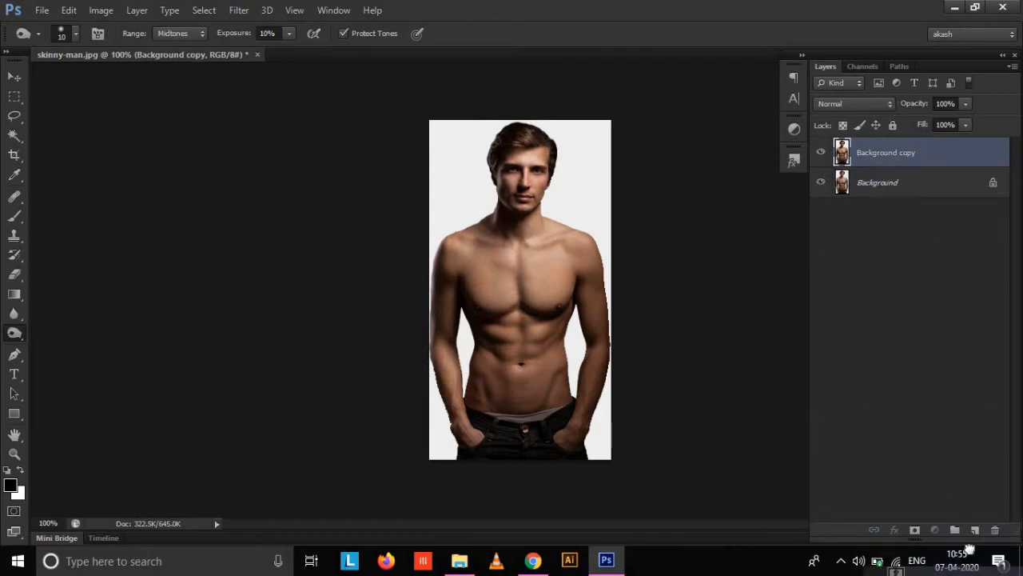
Duplicate the Background copy layer and convert the duplicate to black and white with the Default preset.
key(ctrl+j)
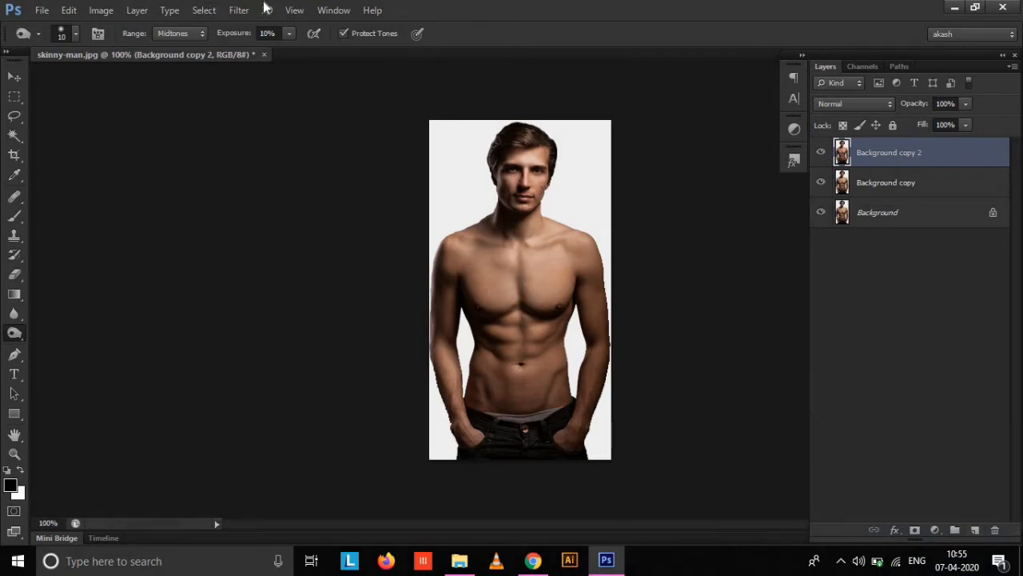
click(102, 10)
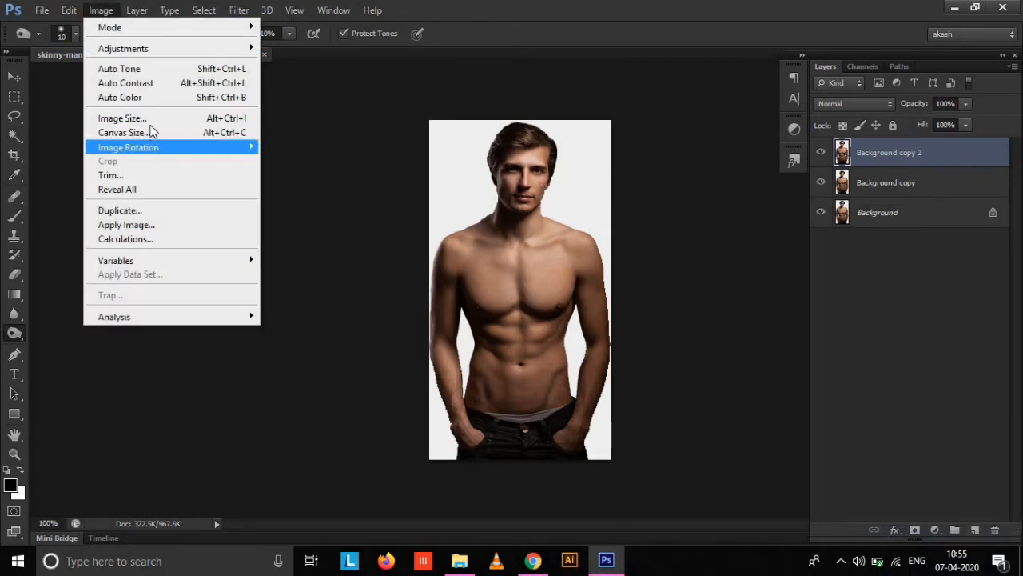
mouse_move(240, 49)
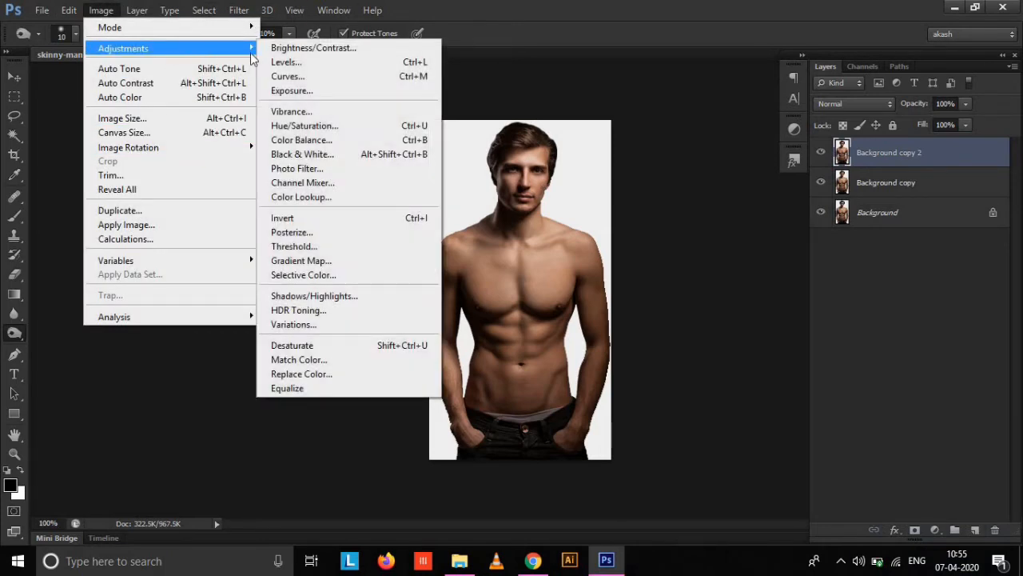
click(322, 153)
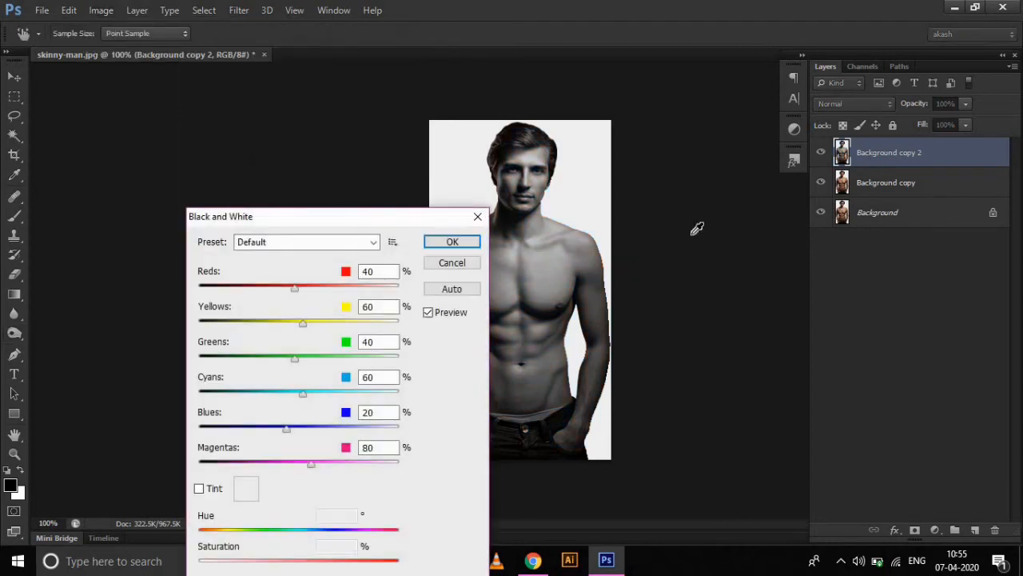
click(452, 243)
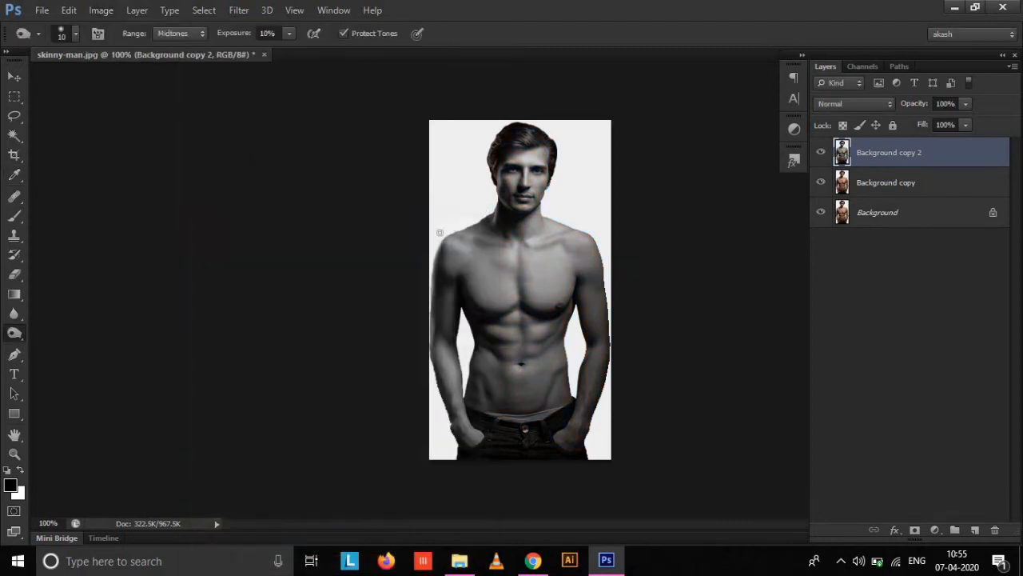
Set the black-and-white layer's blend mode to Hard Light and apply a High Pass filter with a 4.4-pixel radius.
click(857, 103)
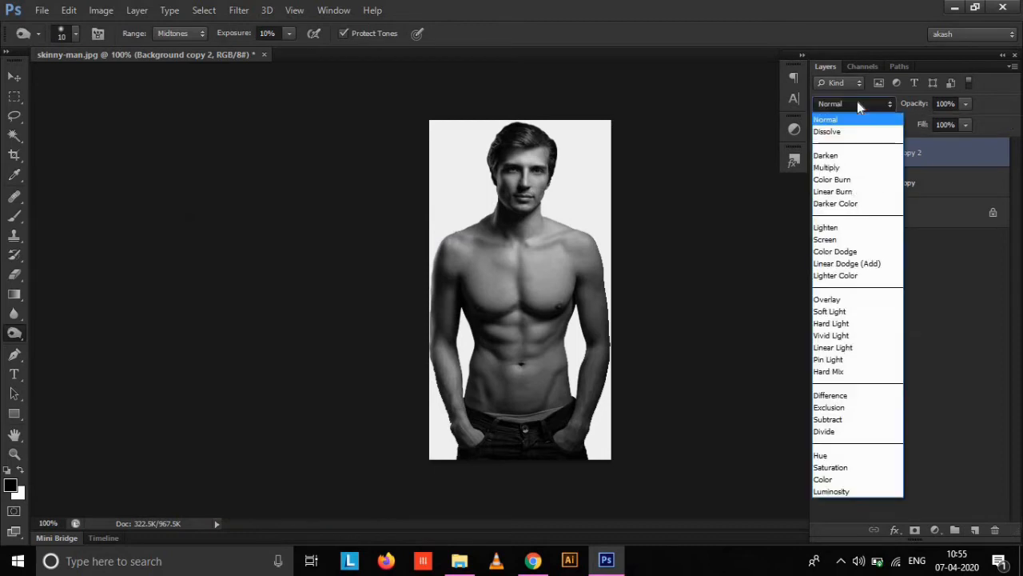
click(852, 324)
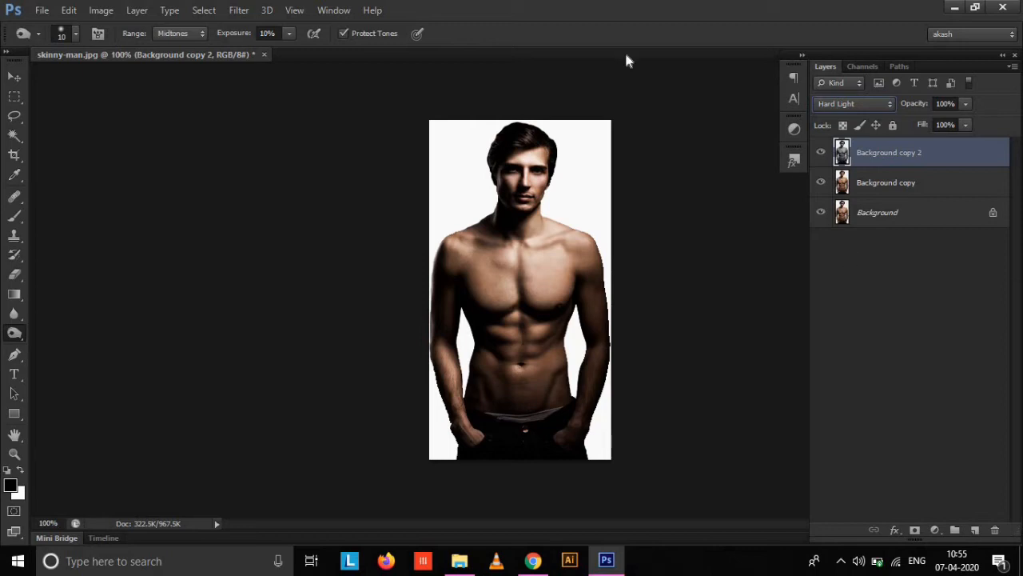
click(239, 10)
mouse_move(352, 277)
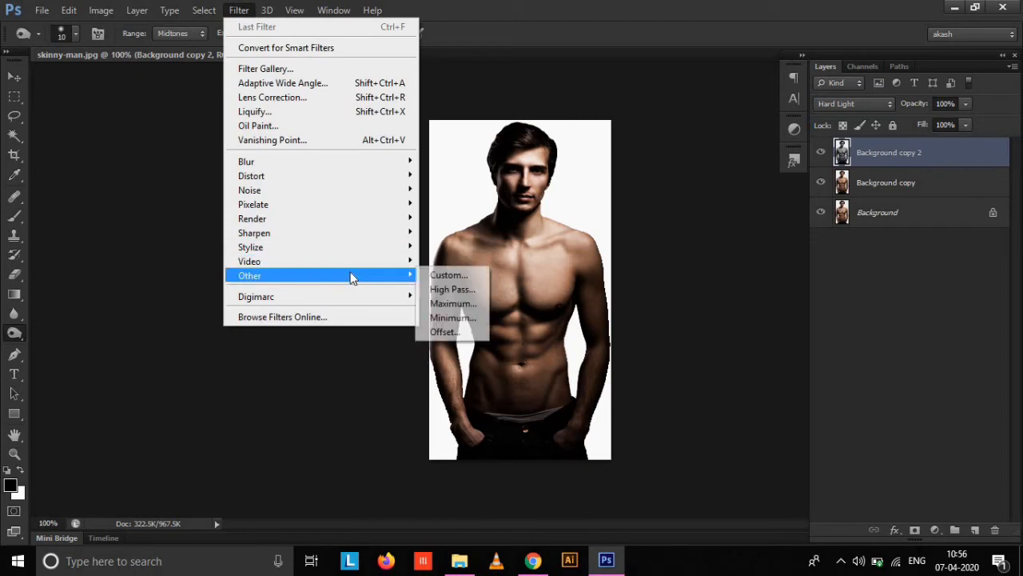
click(436, 289)
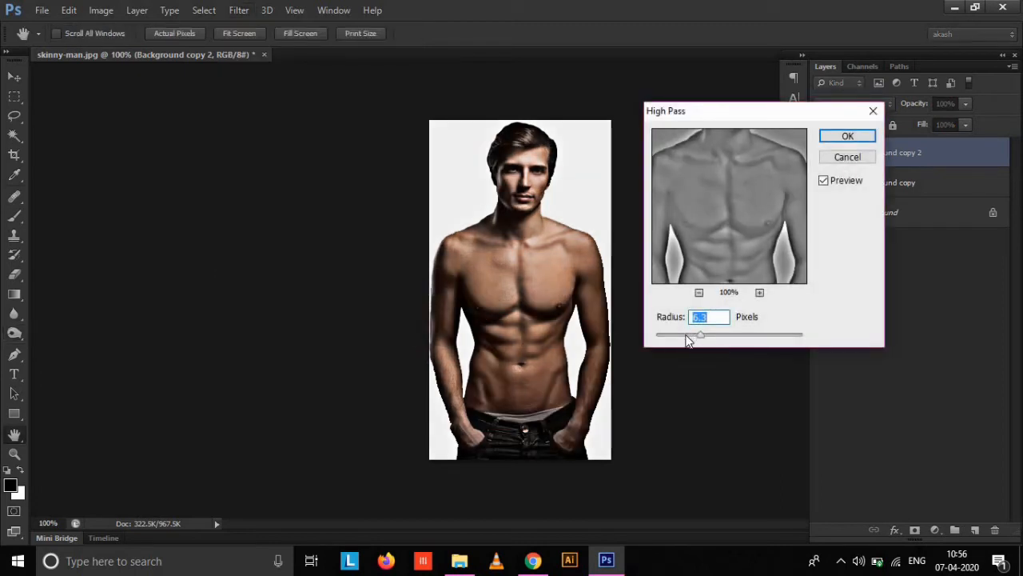
mouse_move(685, 338)
mouse_down()
mouse_move(676, 338)
mouse_move(693, 338)
mouse_up()
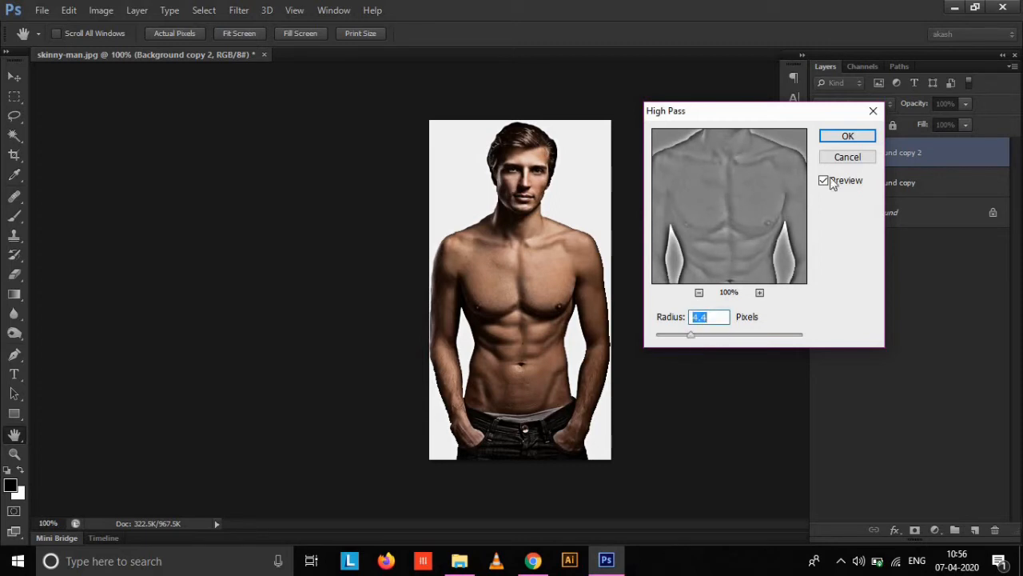
click(848, 137)
key(o)
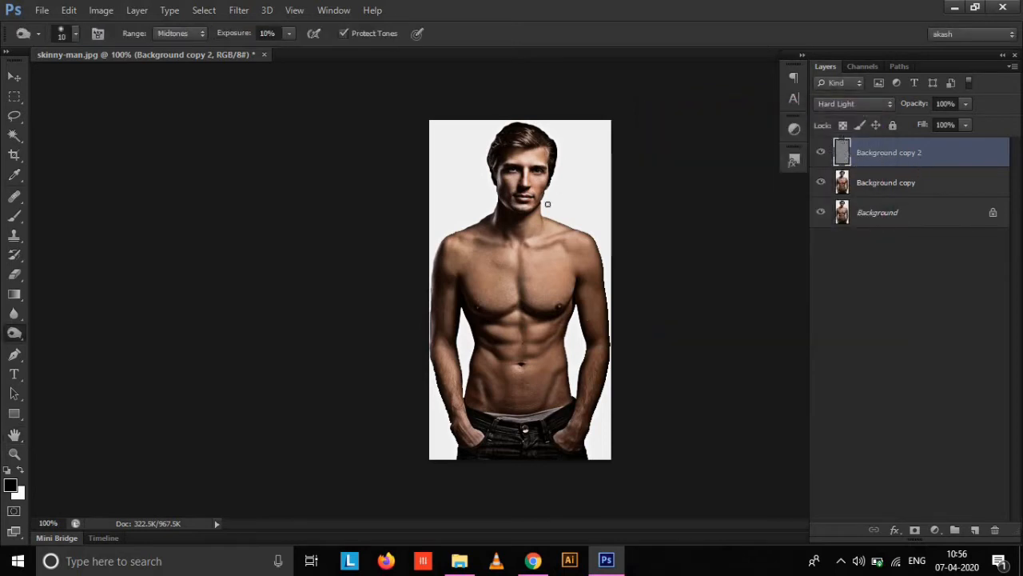
key(ctrl+plus)
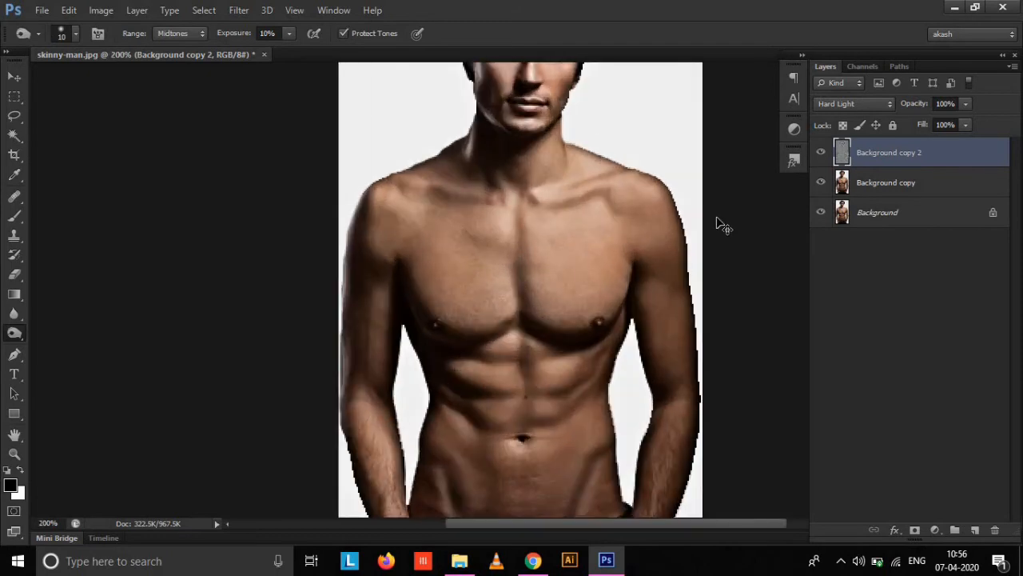
key(ctrl+minus)
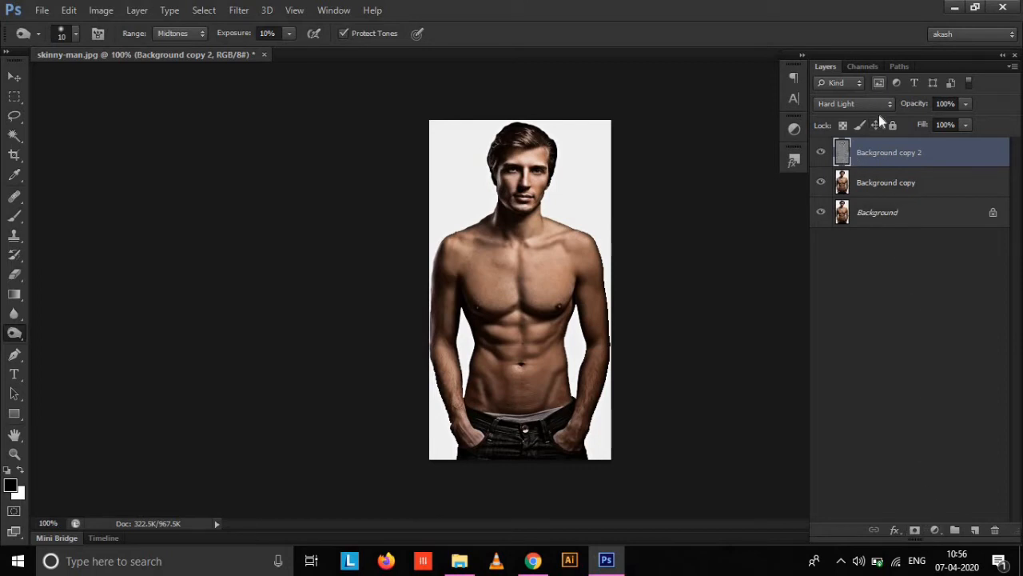
Add a layer mask to Background copy 2, keep black as the foreground colour, and invert the mask to black.
click(914, 529)
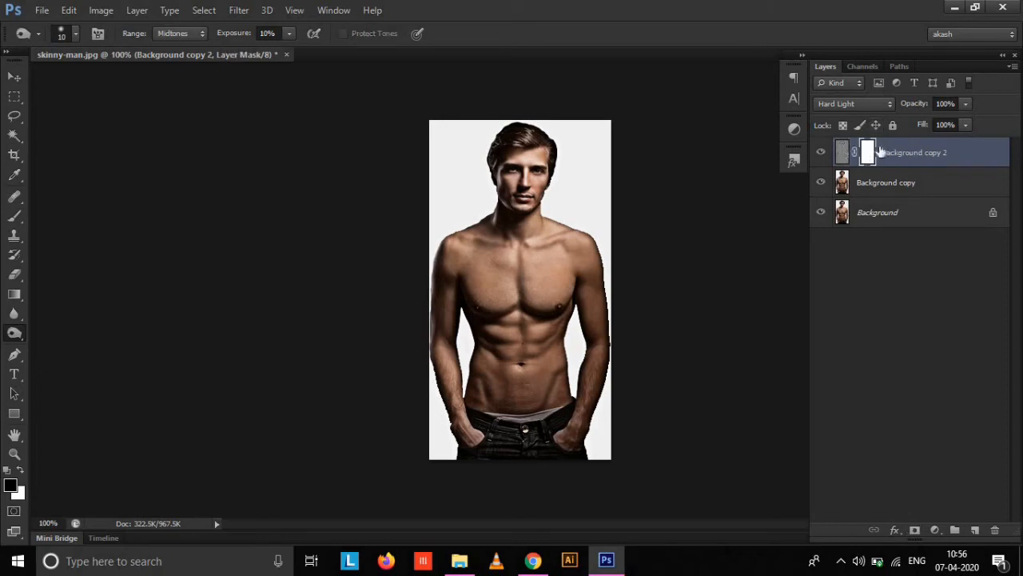
click(9, 485)
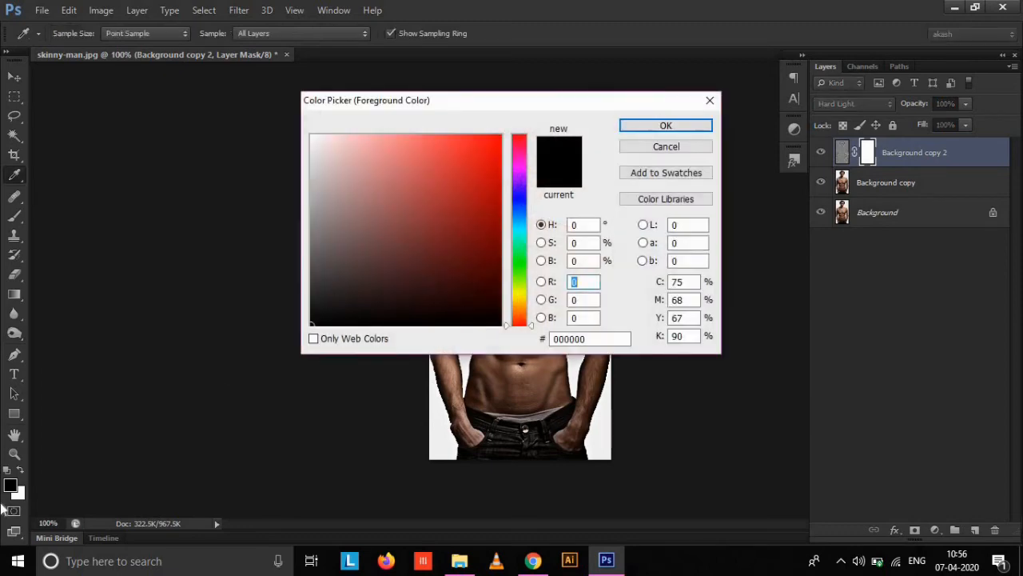
drag(326, 311, 295, 333)
click(666, 125)
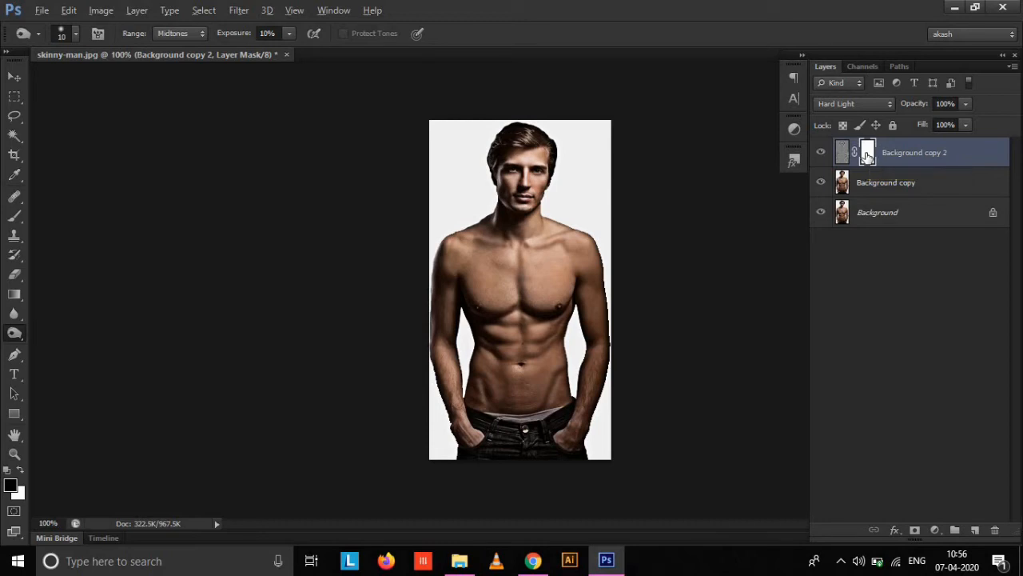
key(ctrl+i)
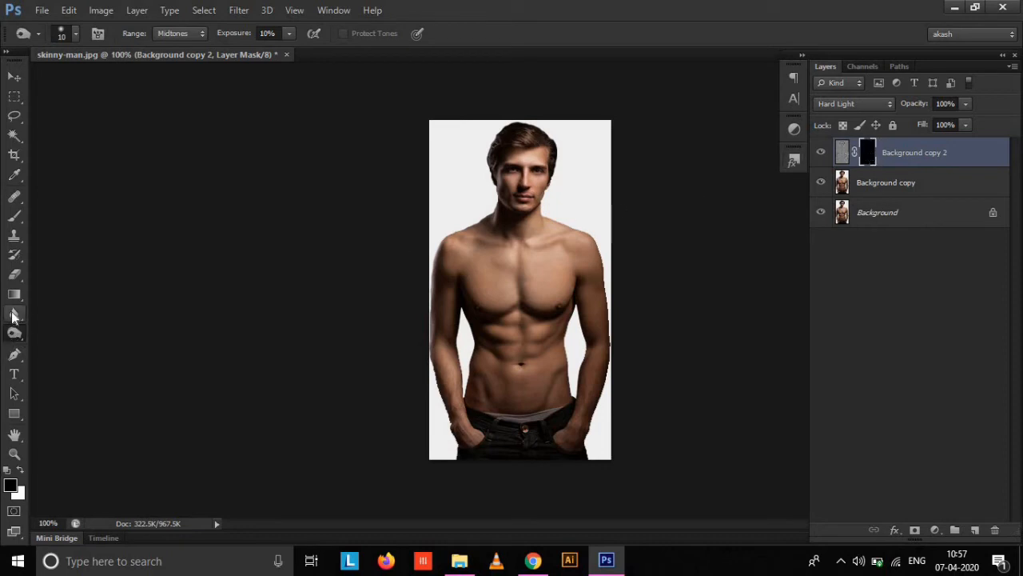
Set up the Brush tool with a hard round 60 px tip and 11% opacity.
click(17, 219)
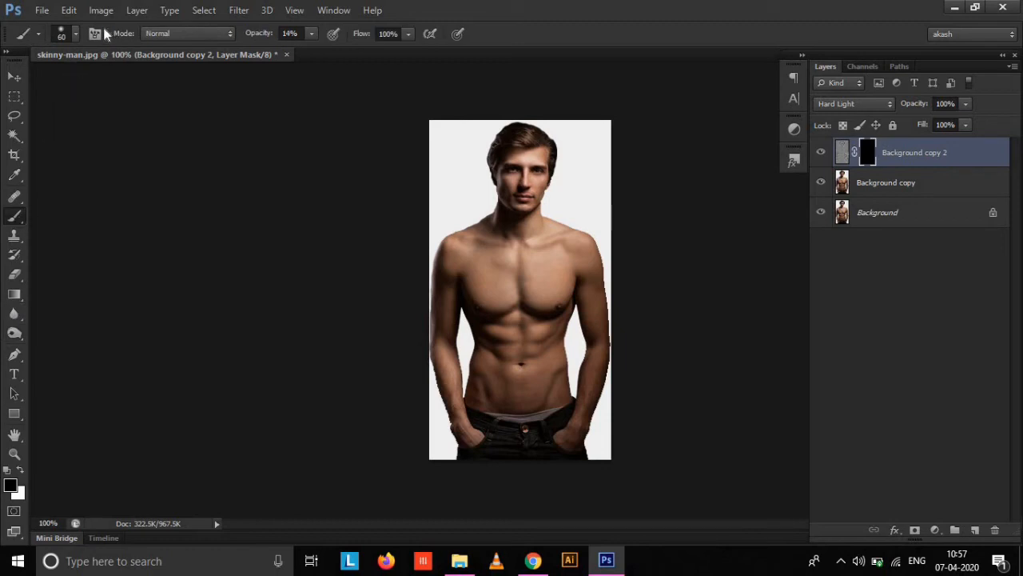
click(76, 35)
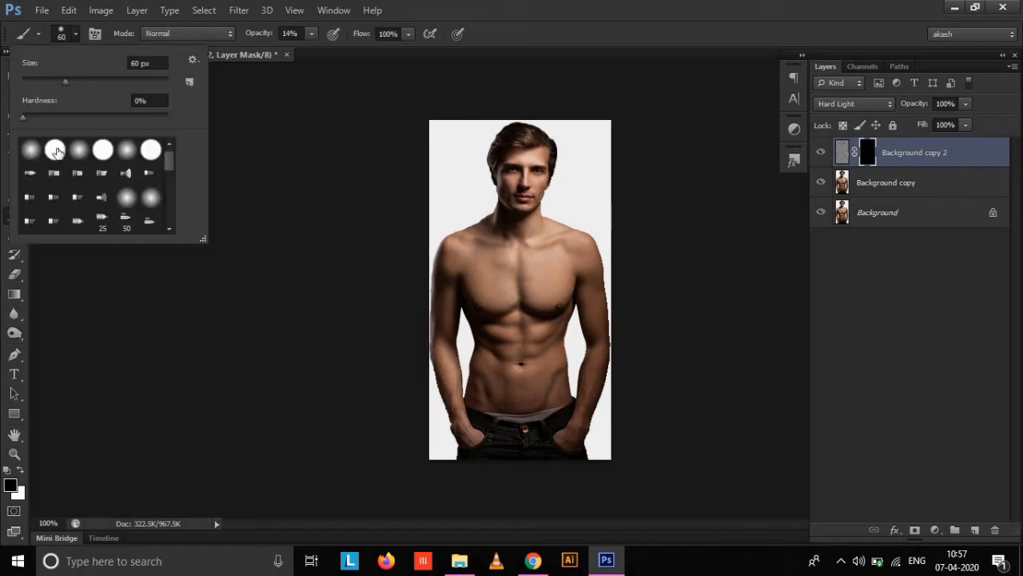
click(55, 150)
double_click(55, 150)
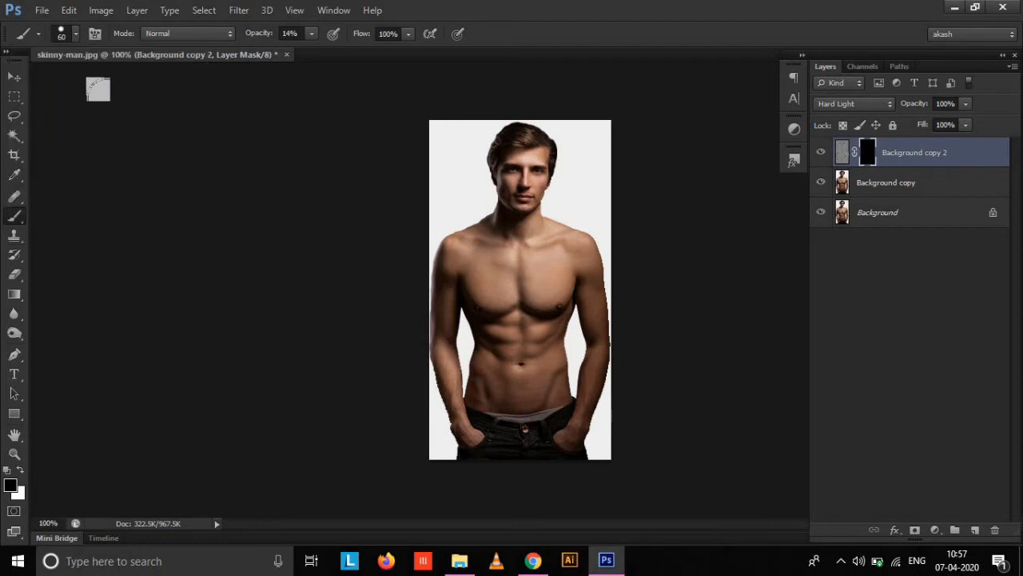
click(311, 34)
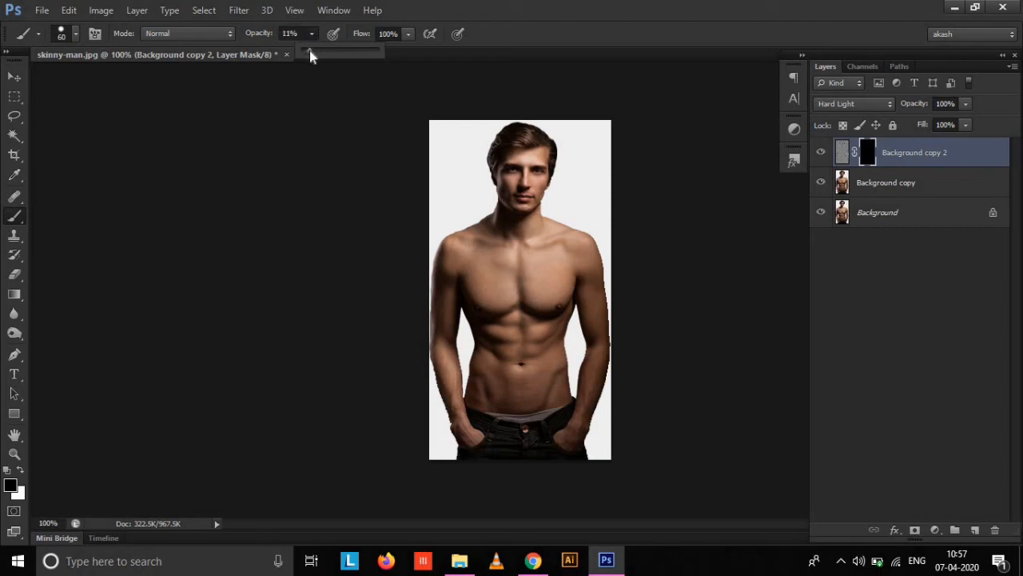
Make white the foreground colour and paint over the man's torso and arms on the Background copy 2 layer mask.
click(436, 7)
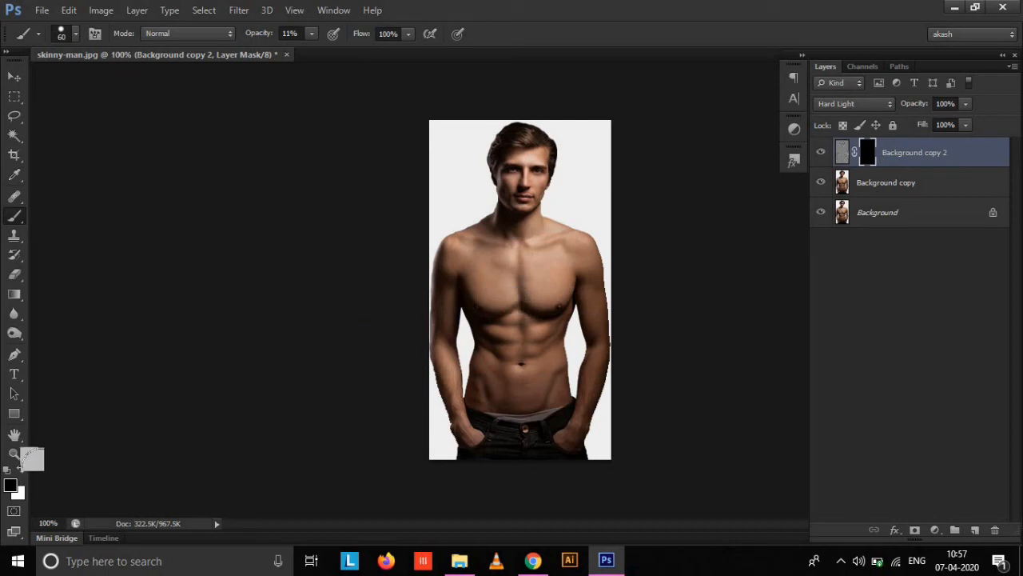
click(21, 475)
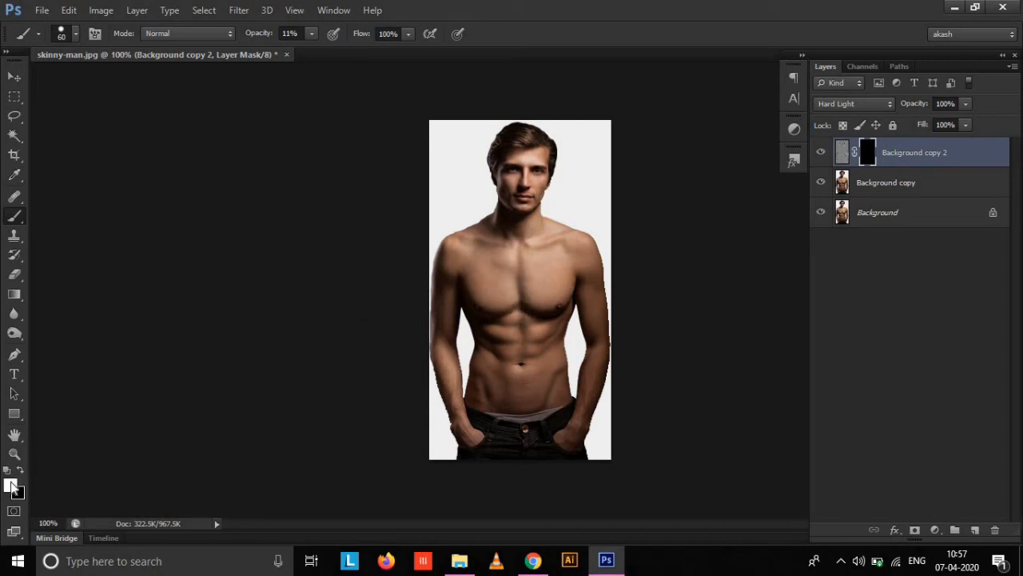
click(11, 484)
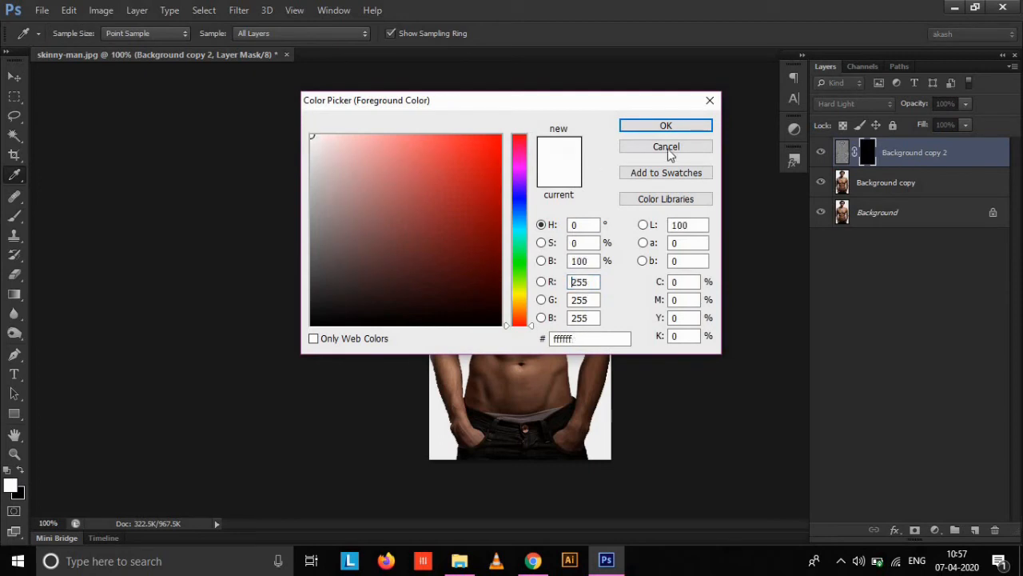
click(678, 126)
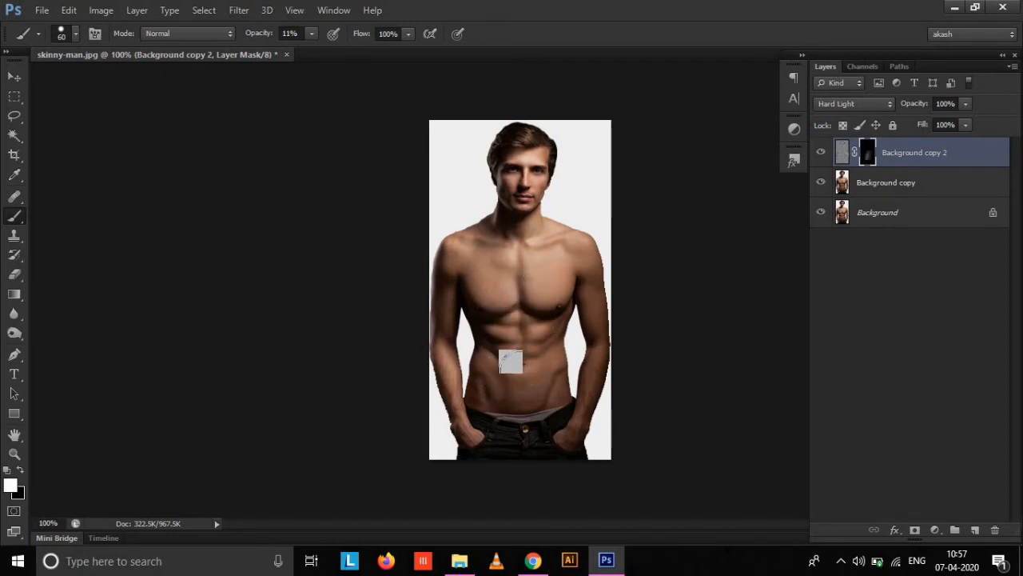
mouse_move(455, 328)
mouse_down()
mouse_move(477, 267)
mouse_move(485, 269)
mouse_up()
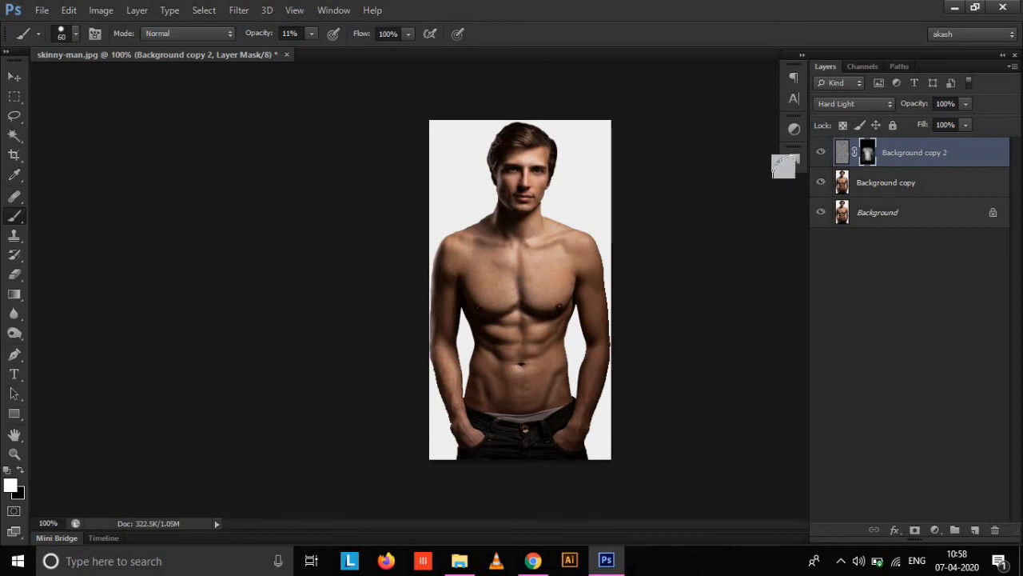
Start a Levels adjustment on the Background copy layer and set the shadow input level to 24.
click(907, 184)
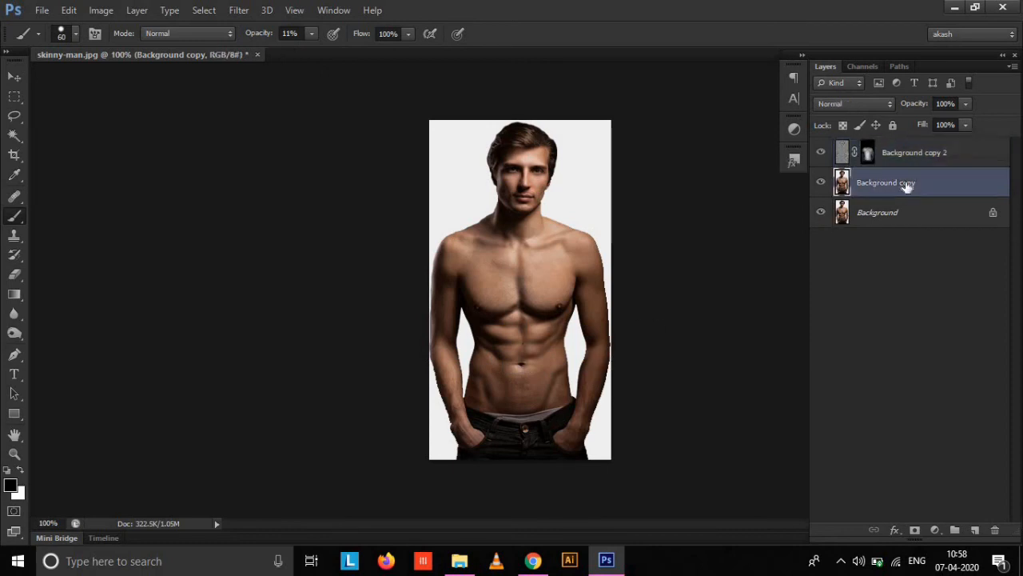
click(109, 14)
mouse_move(124, 49)
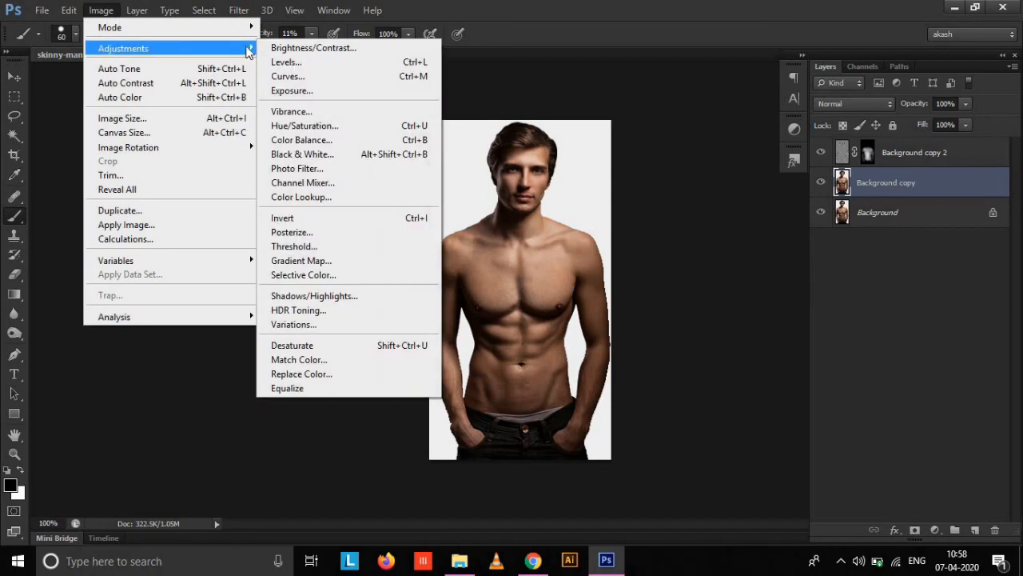
click(296, 64)
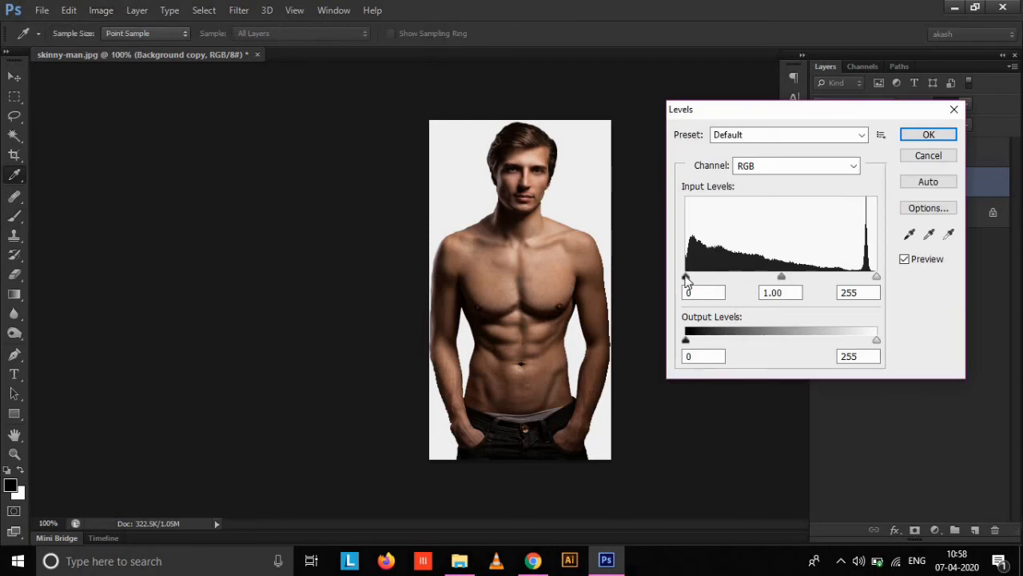
drag(687, 276, 703, 279)
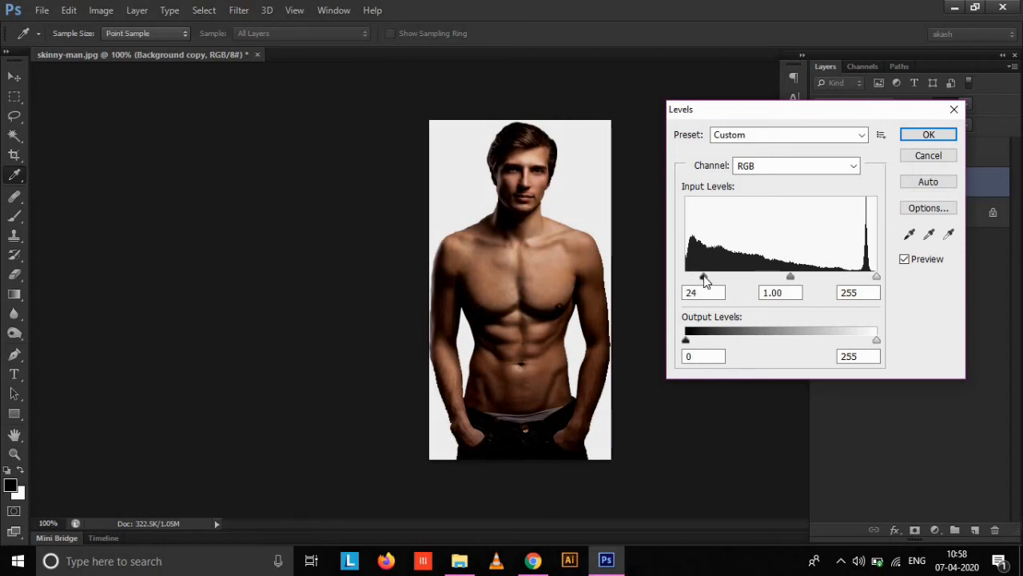
Set the Levels highlight input to 225, comparing with and without the preview, and apply the adjustment.
drag(877, 280, 863, 283)
click(863, 283)
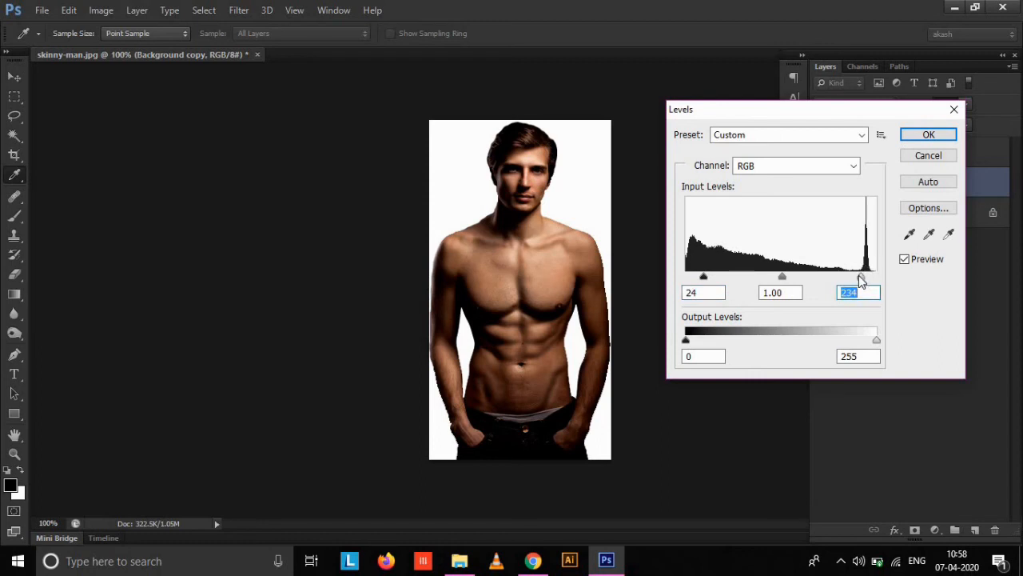
drag(860, 279, 850, 276)
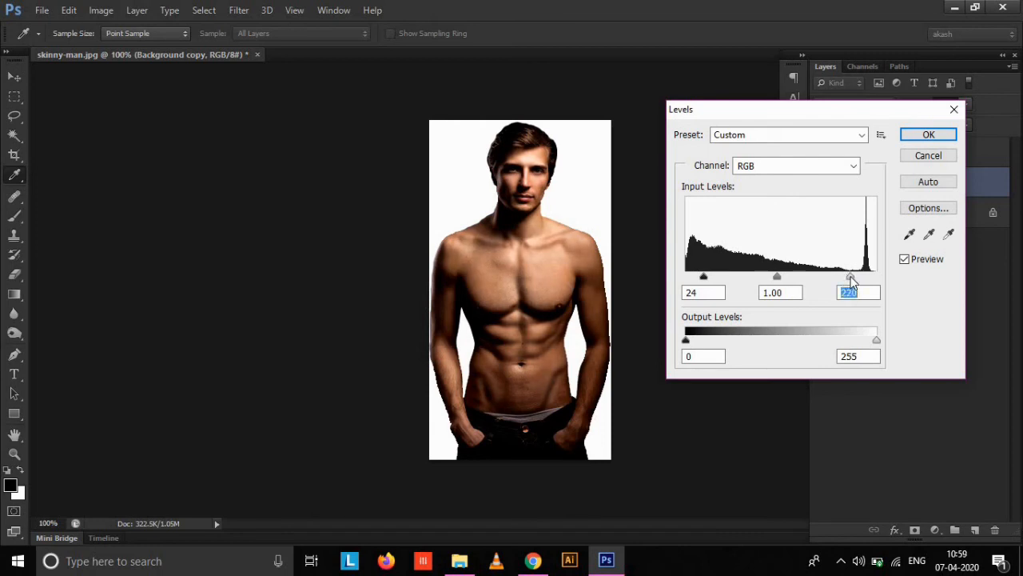
click(905, 261)
drag(851, 277, 855, 276)
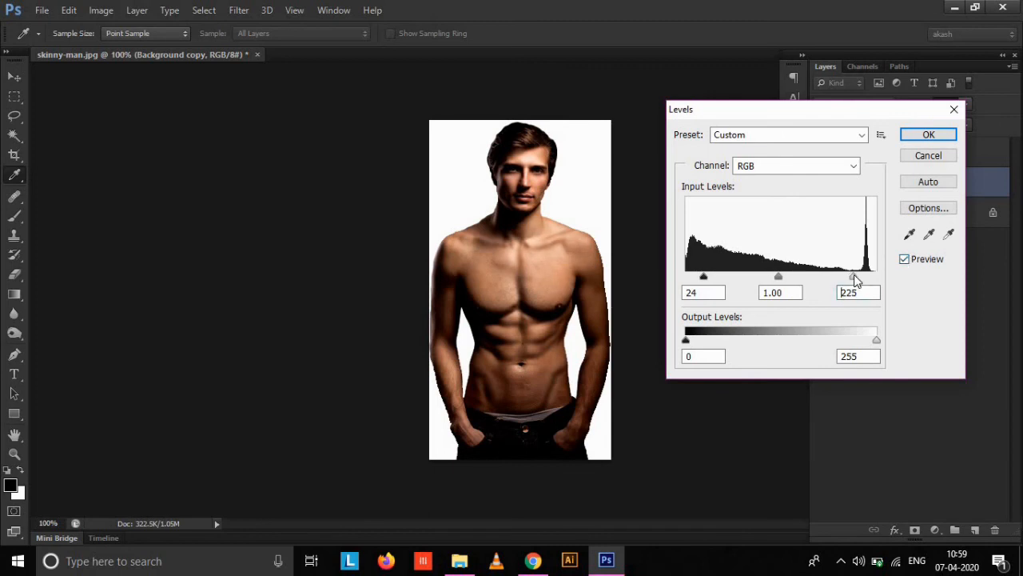
click(908, 264)
click(908, 264)
click(925, 135)
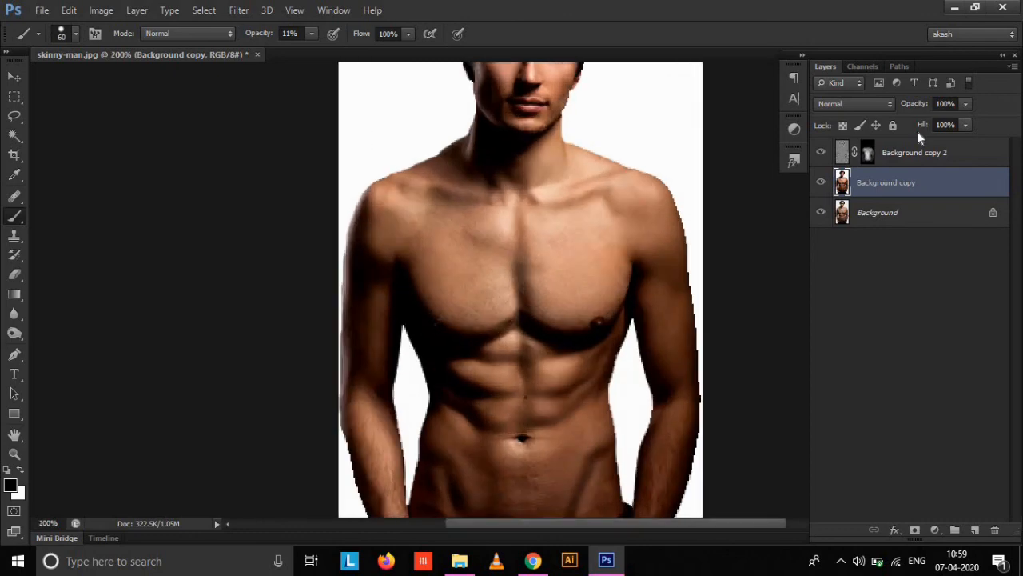
Apply a Curves adjustment to the Background copy layer, raising the midpoint at input 125 to output 132.
key(ctrl+minus)
key(ctrl+plus)
key(ctrl+minus)
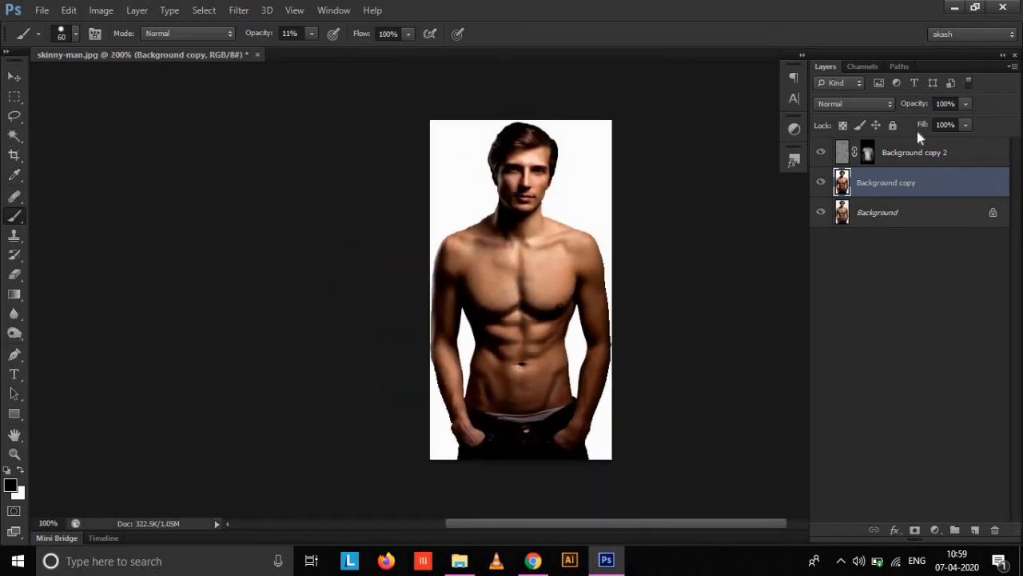
click(104, 10)
mouse_move(132, 48)
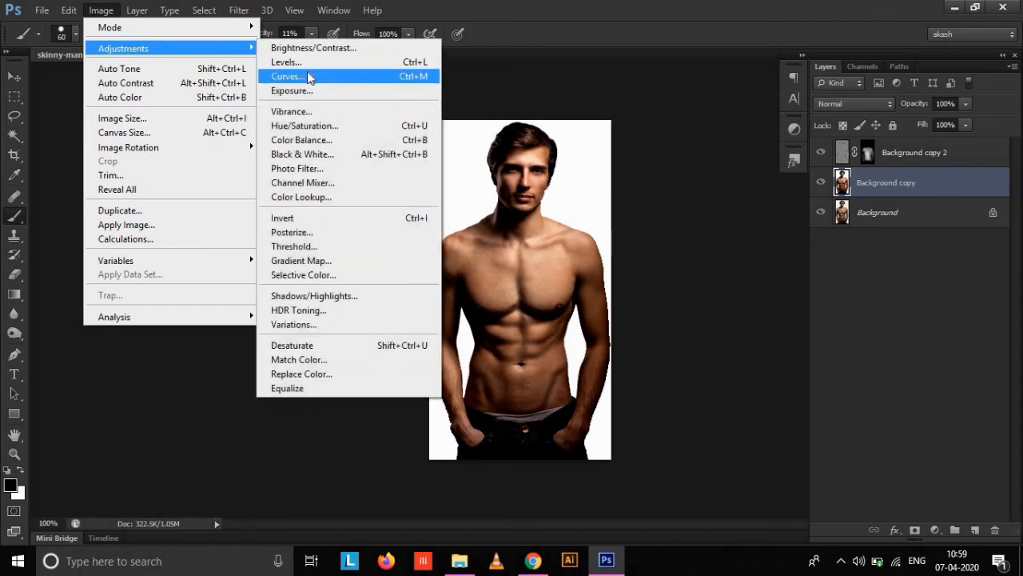
click(309, 76)
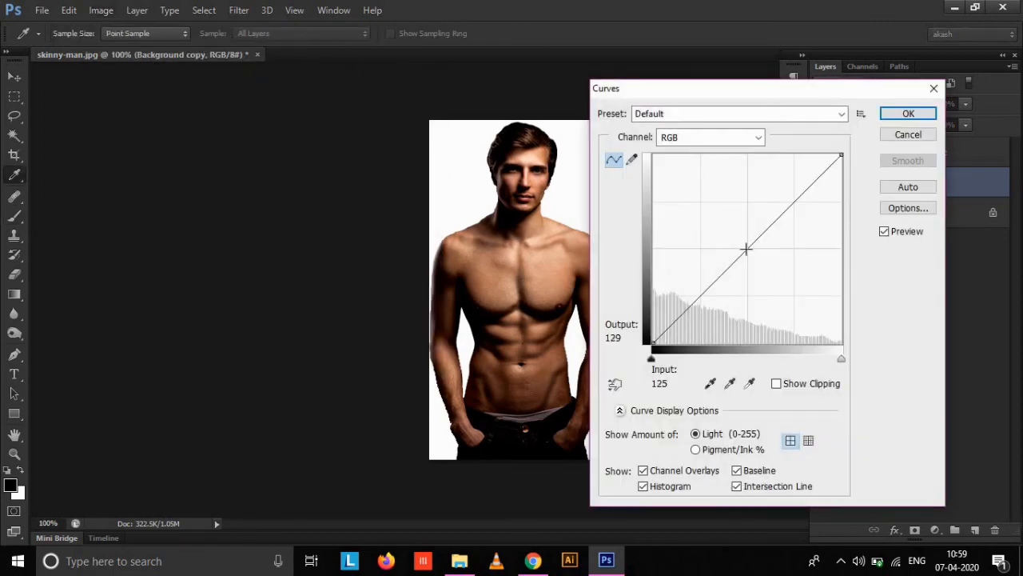
click(745, 250)
drag(745, 249, 745, 244)
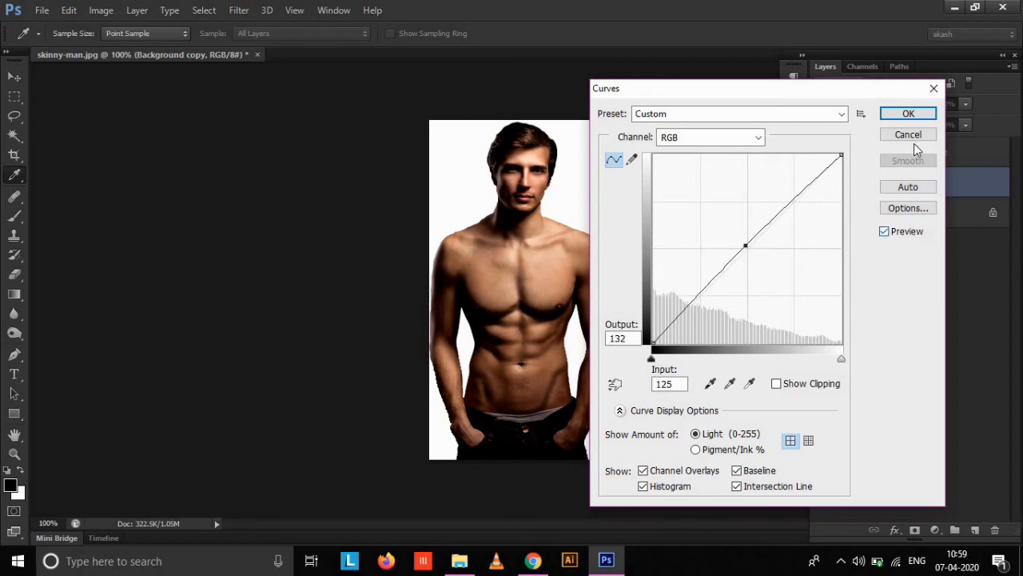
click(909, 113)
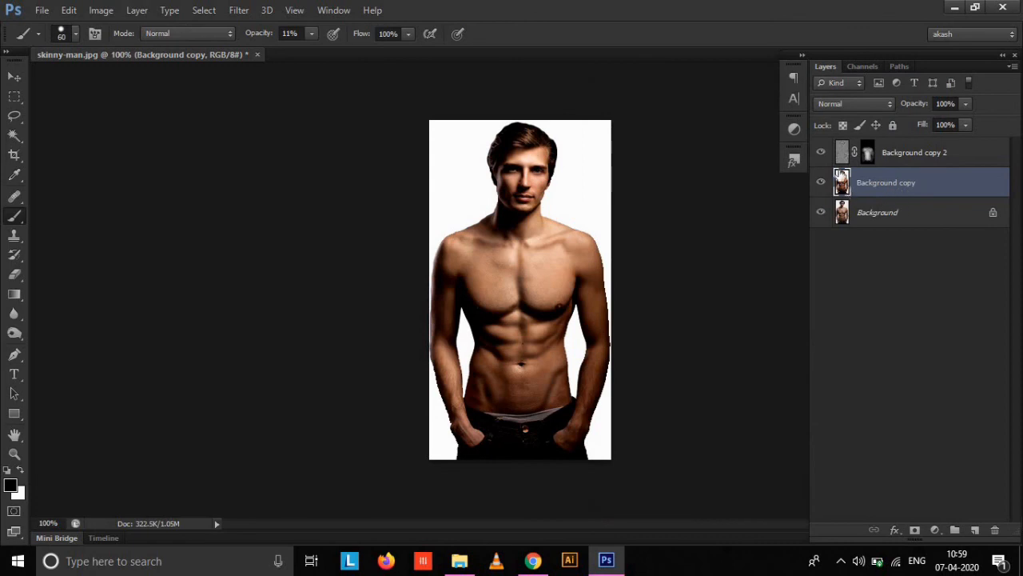
Save the image to the Desktop as a JPEG named rfrf, raising the image quality towards the large-file end.
click(42, 12)
click(96, 192)
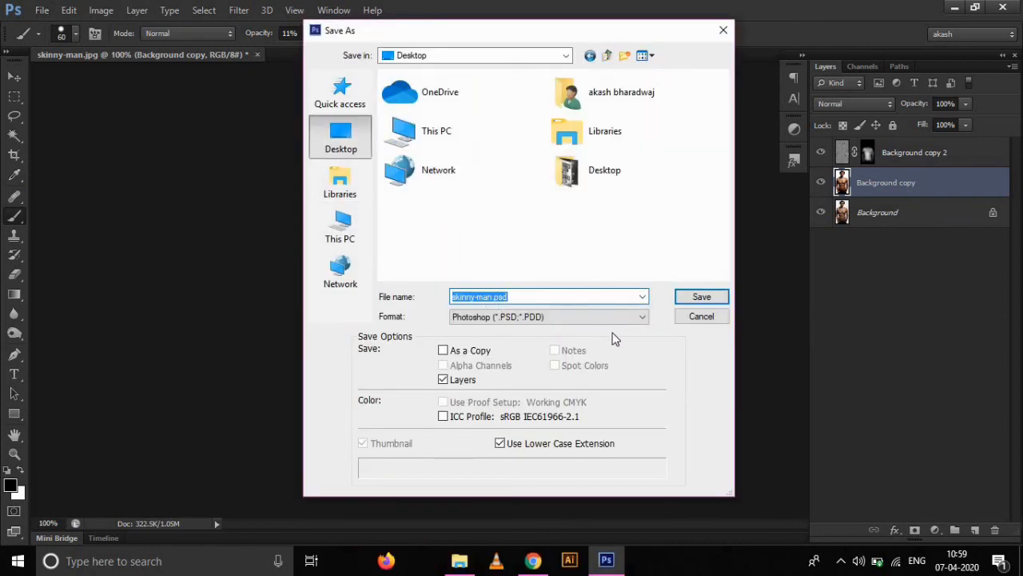
text(rfrf)
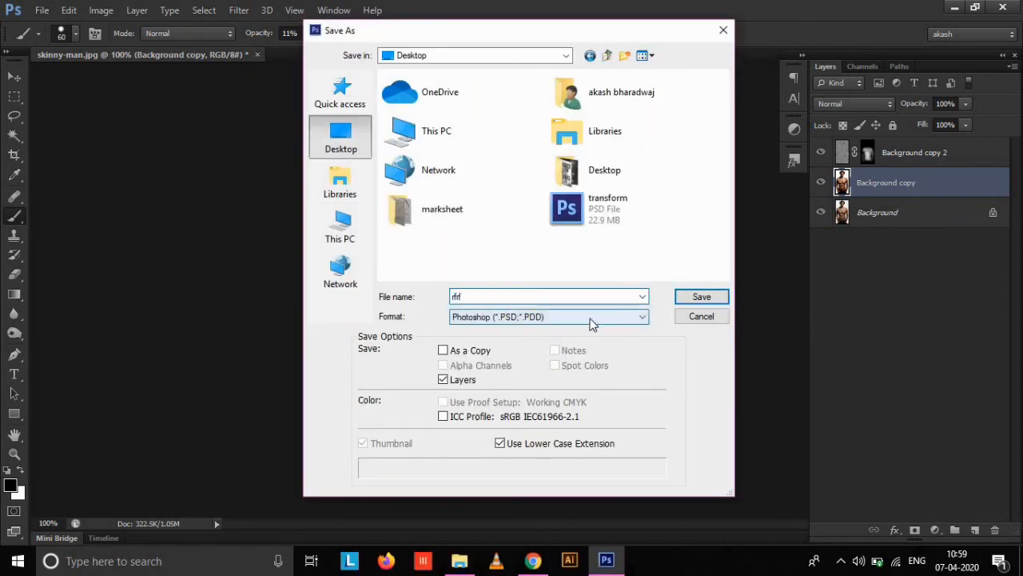
click(587, 320)
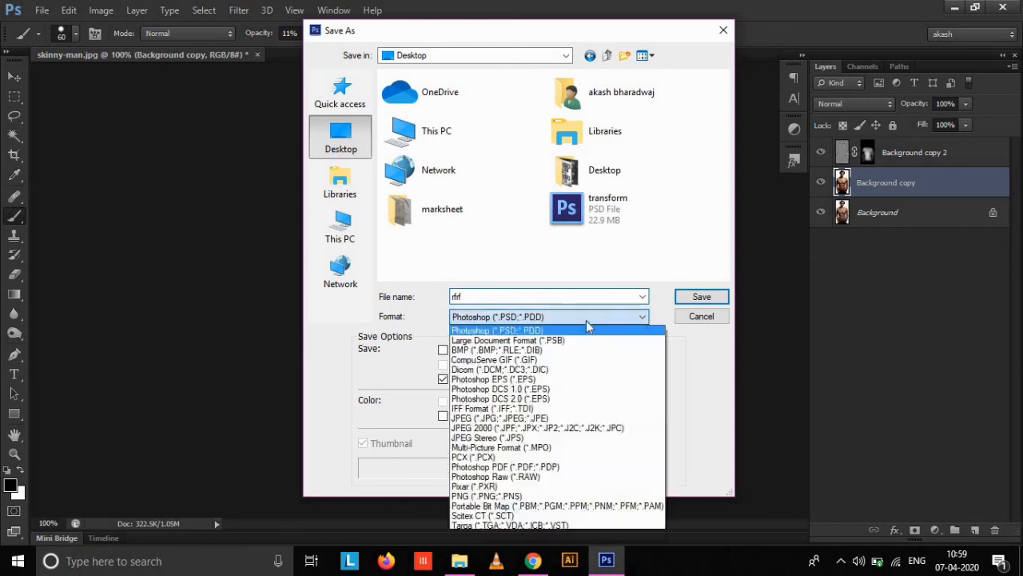
click(523, 419)
click(690, 300)
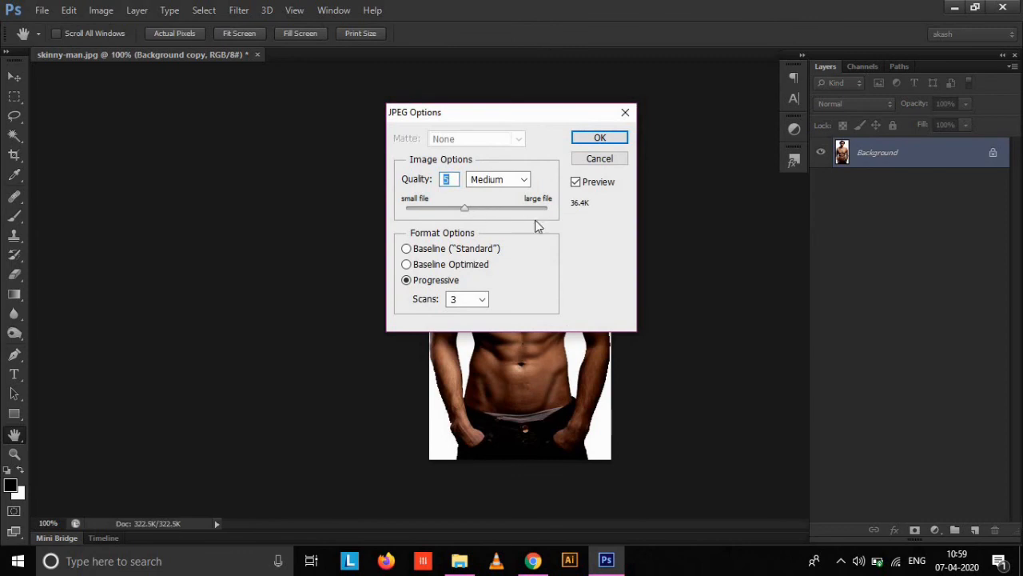
click(533, 208)
click(596, 137)
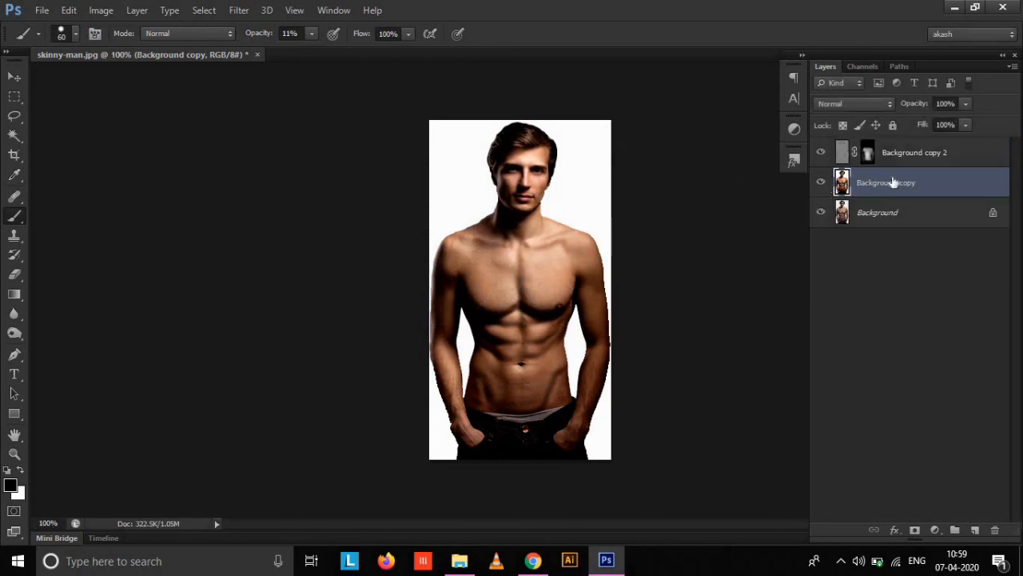
Hide Background copy and Background copy 2 to compare with the original photo, and show both layers again.
click(821, 182)
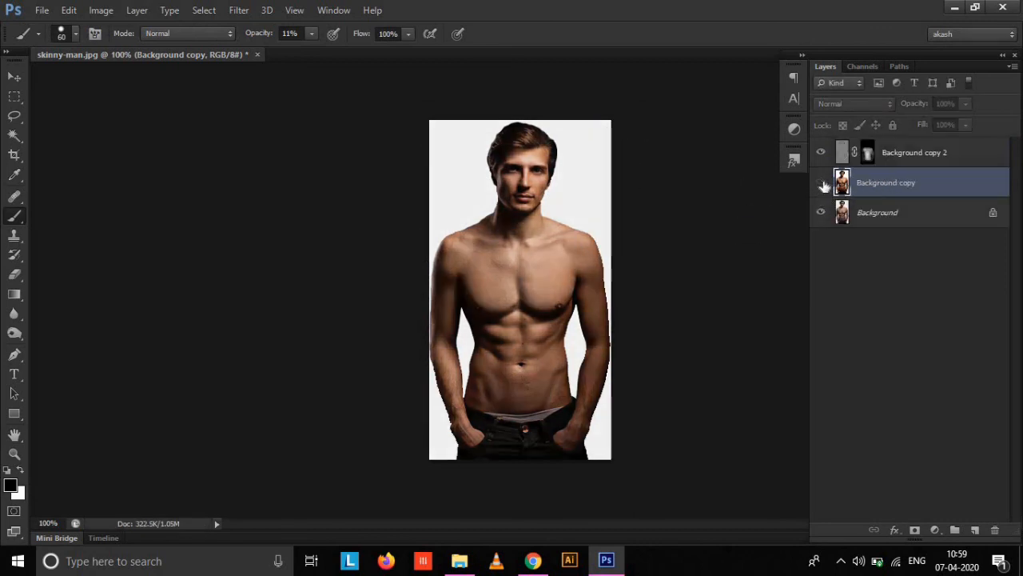
click(821, 152)
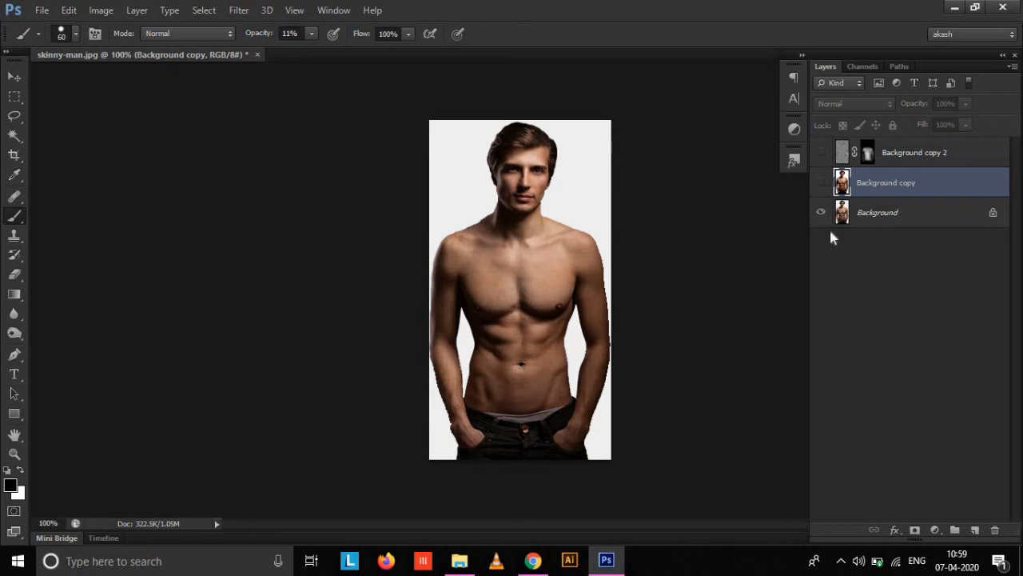
click(821, 182)
click(822, 156)
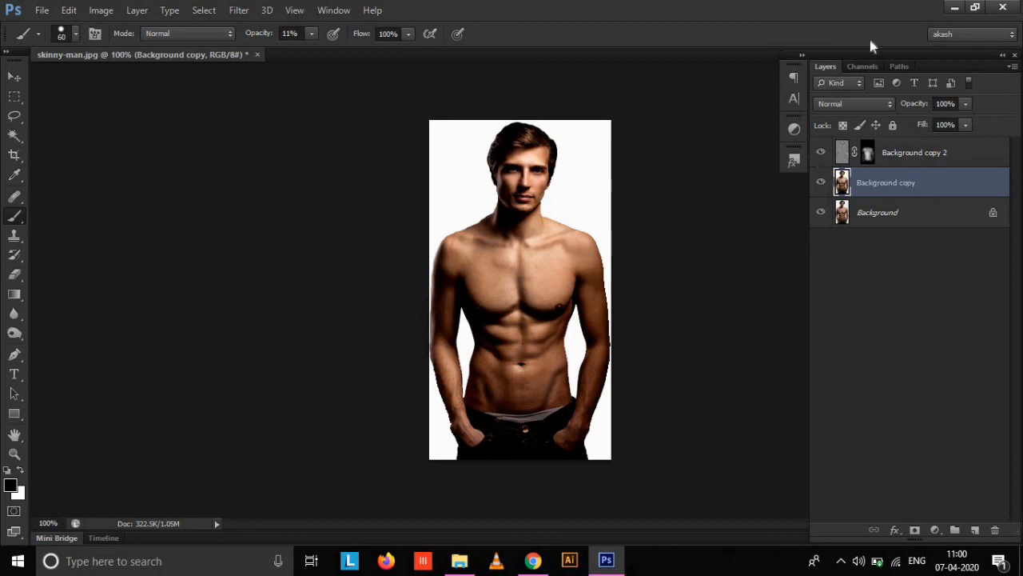
Check the Windows desktop for the saved rfrf image and return to Photoshop.
click(954, 7)
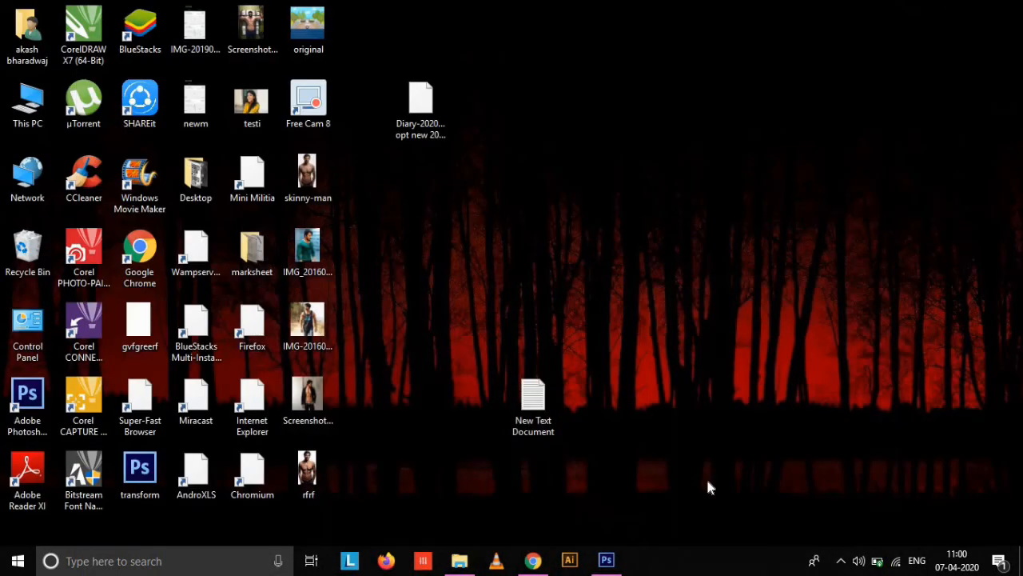
click(606, 561)
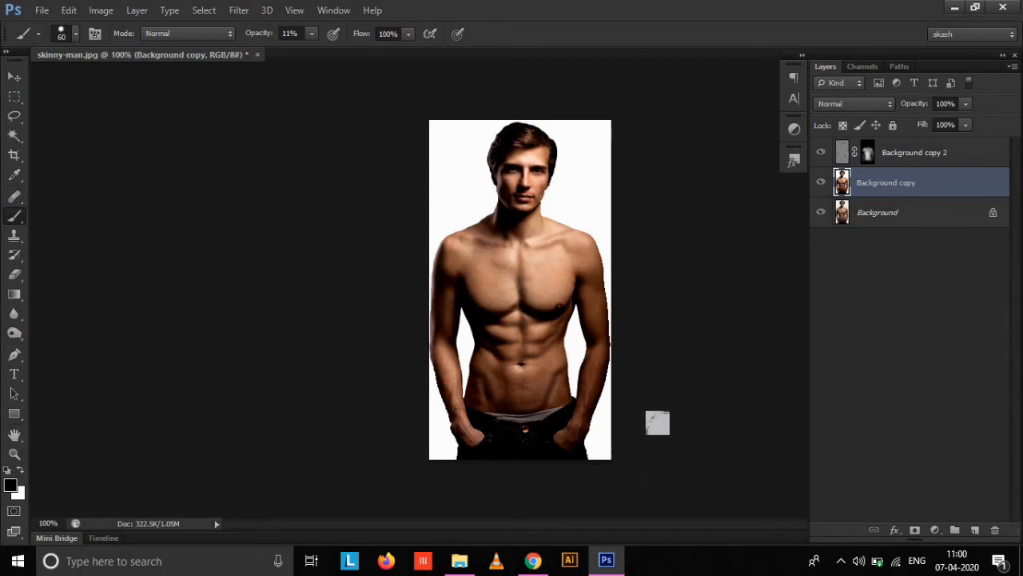